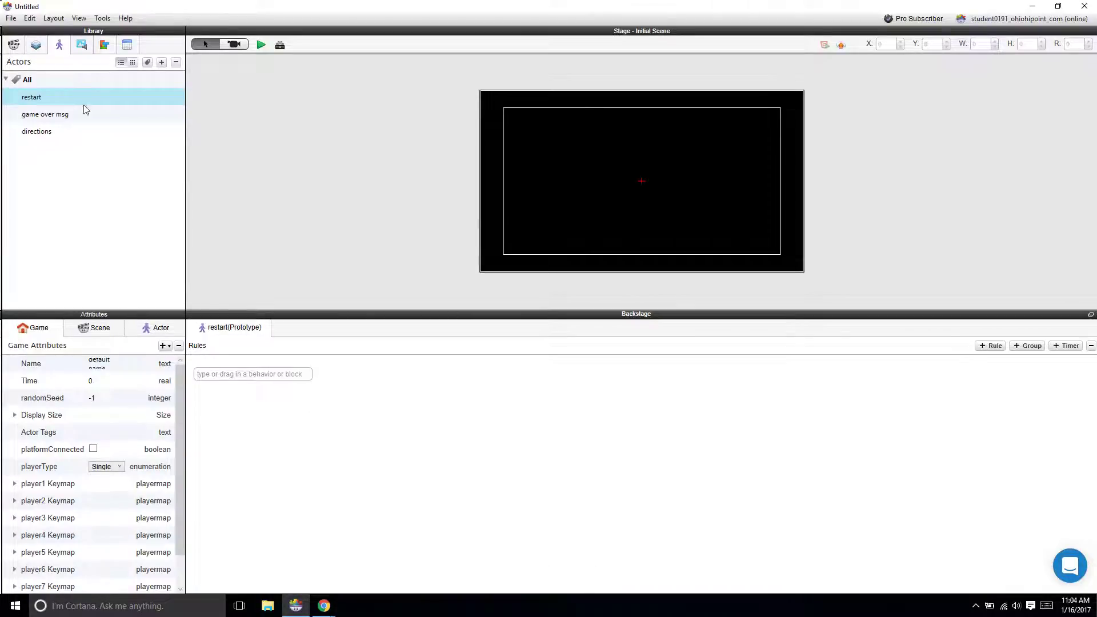
# Add two new scenes to the project and name them Start and Game Over
pyautogui.click(13, 45)
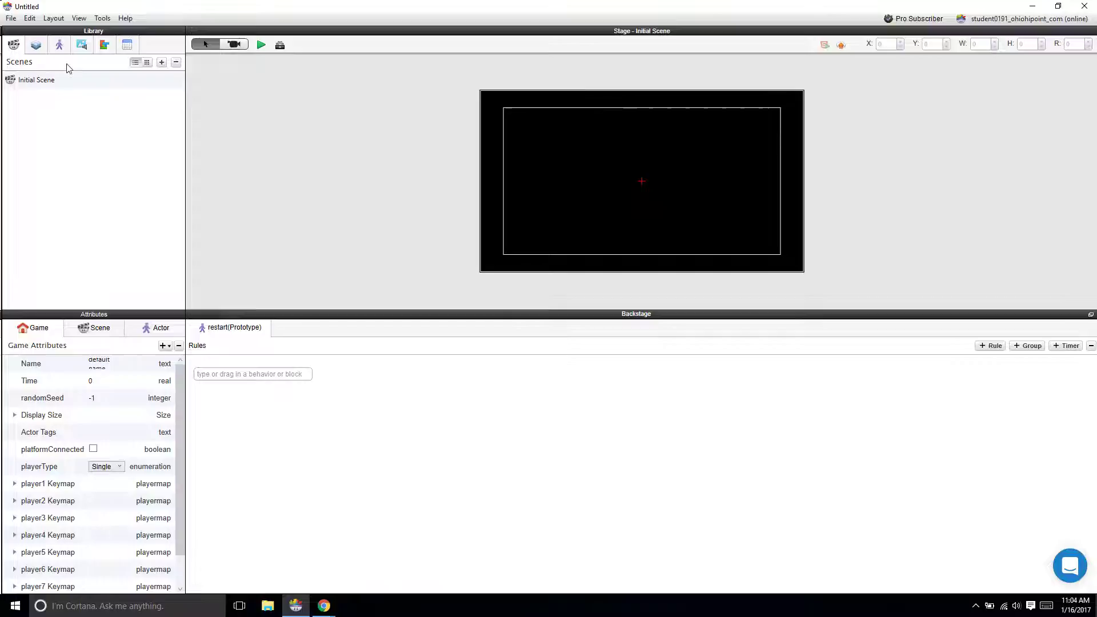
pyautogui.click(162, 63)
pyautogui.click(161, 63)
pyautogui.doubleClick(44, 98)
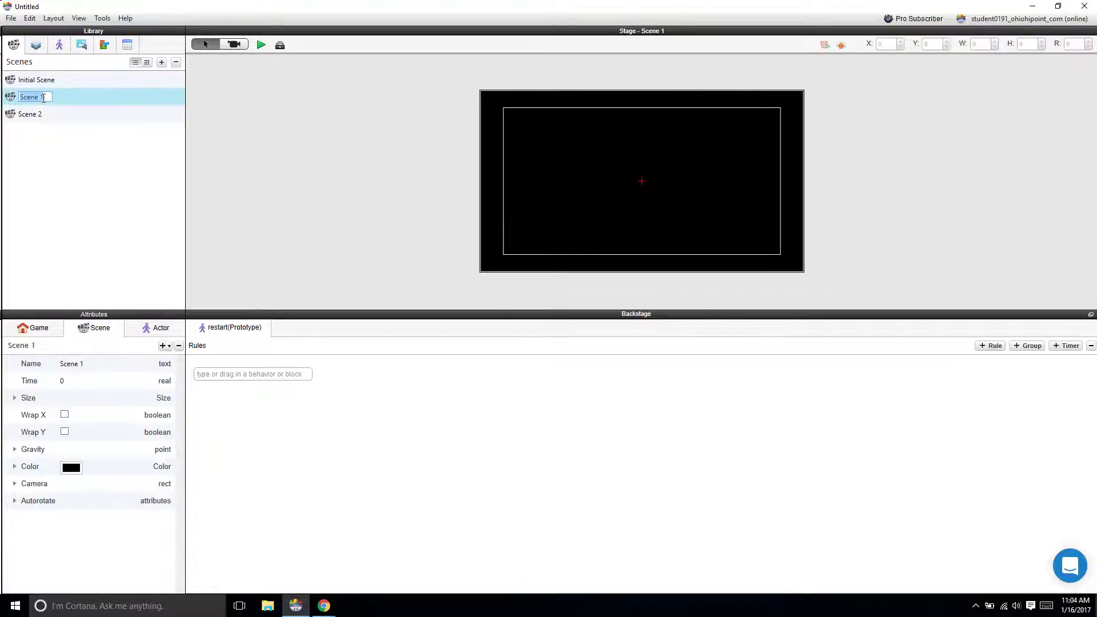
pyautogui.write('Start')
pyautogui.doubleClick(35, 115)
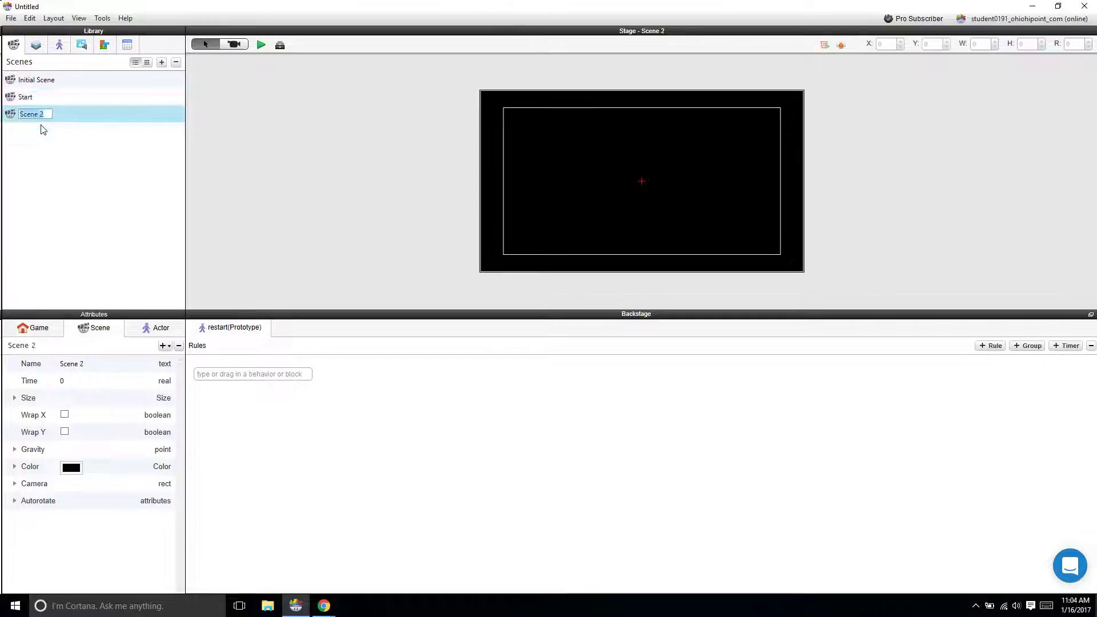
pyautogui.write('Game Over')
# Place the directions actor in the upper middle of the Start scene and widen it to about 358 by 120
pyautogui.click(93, 98)
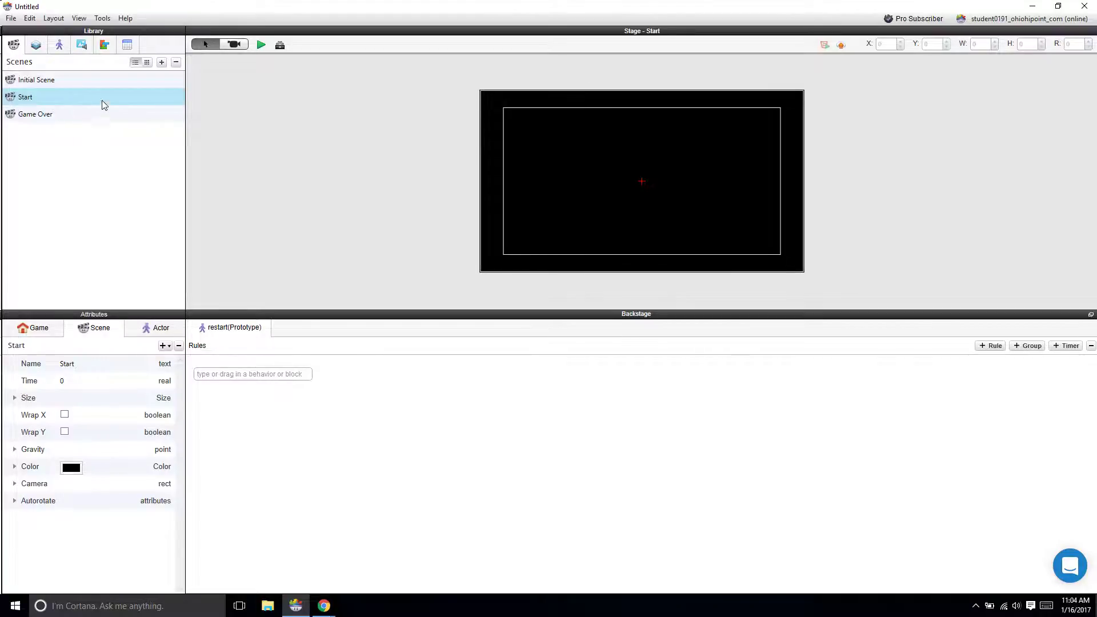
pyautogui.click(60, 45)
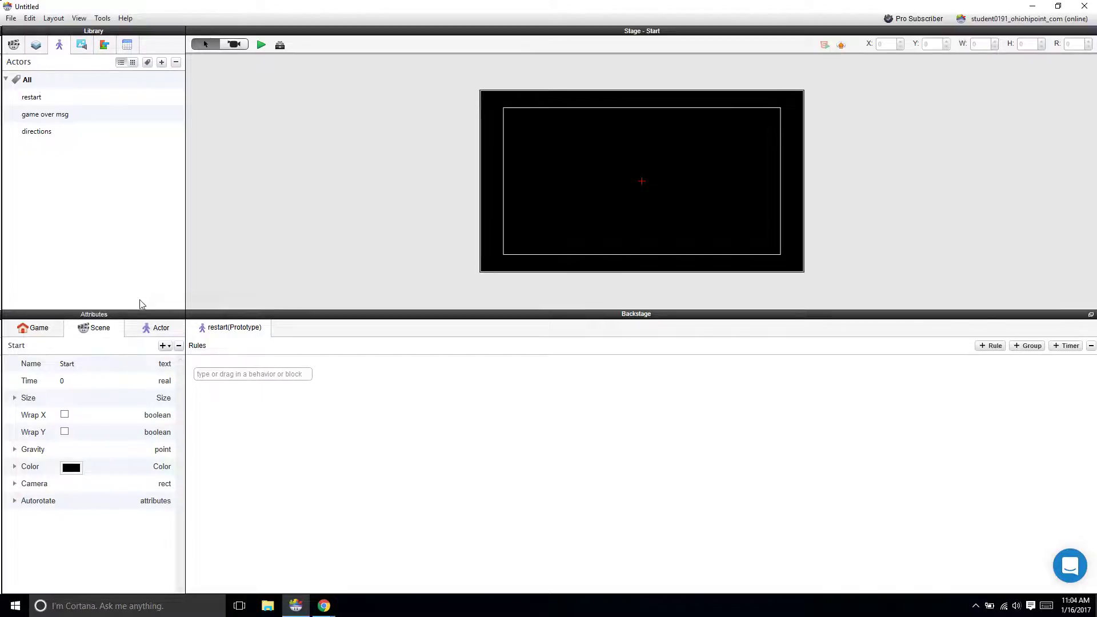
pyautogui.click(157, 331)
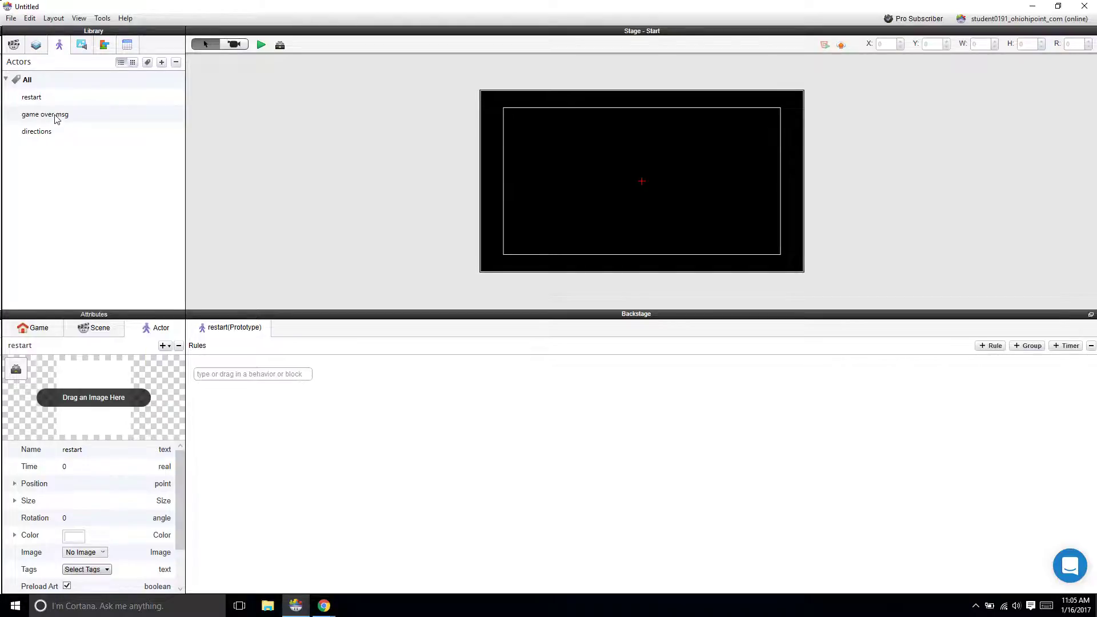
pyautogui.click(14, 46)
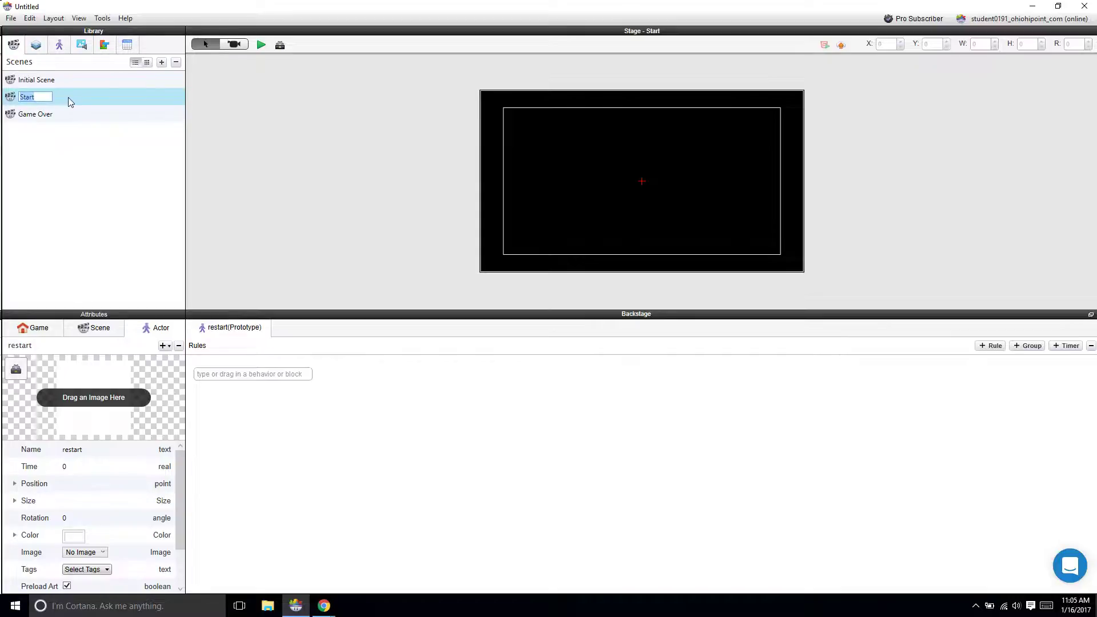
pyautogui.click(58, 46)
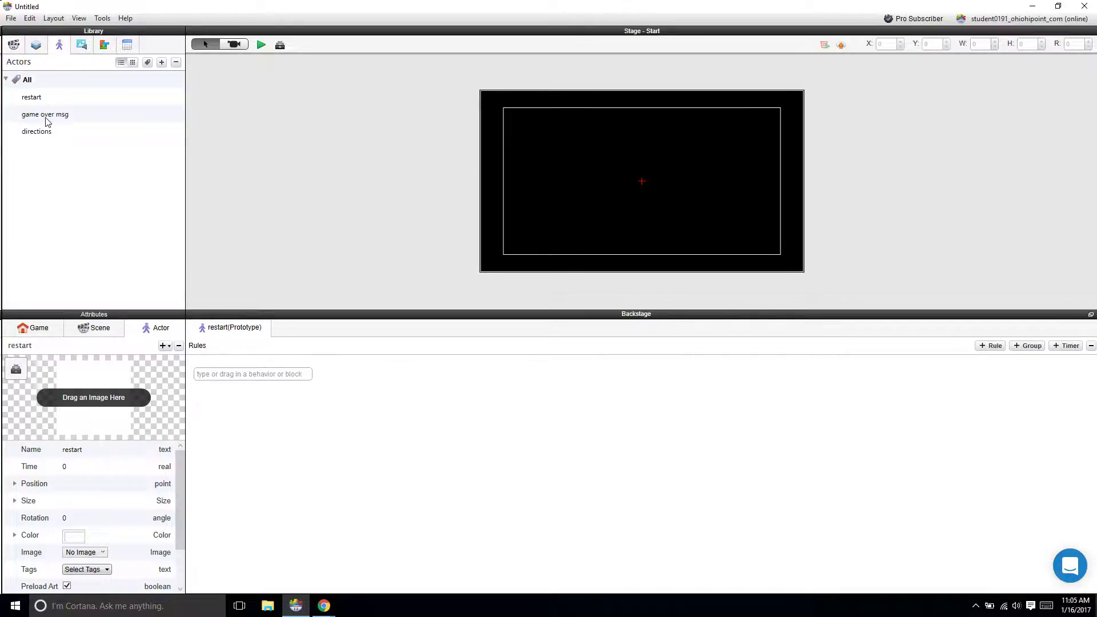
pyautogui.click(34, 132)
pyautogui.moveTo(34, 132); pyautogui.dragTo(744, 181)
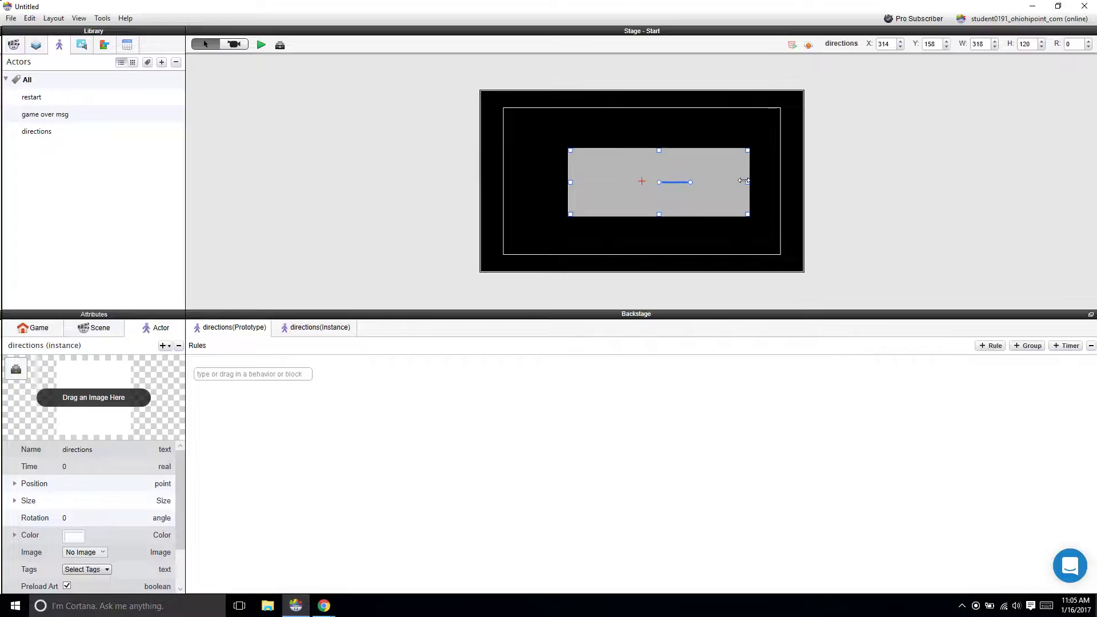
pyautogui.moveTo(674, 181); pyautogui.dragTo(653, 156)
pyautogui.moveTo(724, 158); pyautogui.dragTo(747, 157)
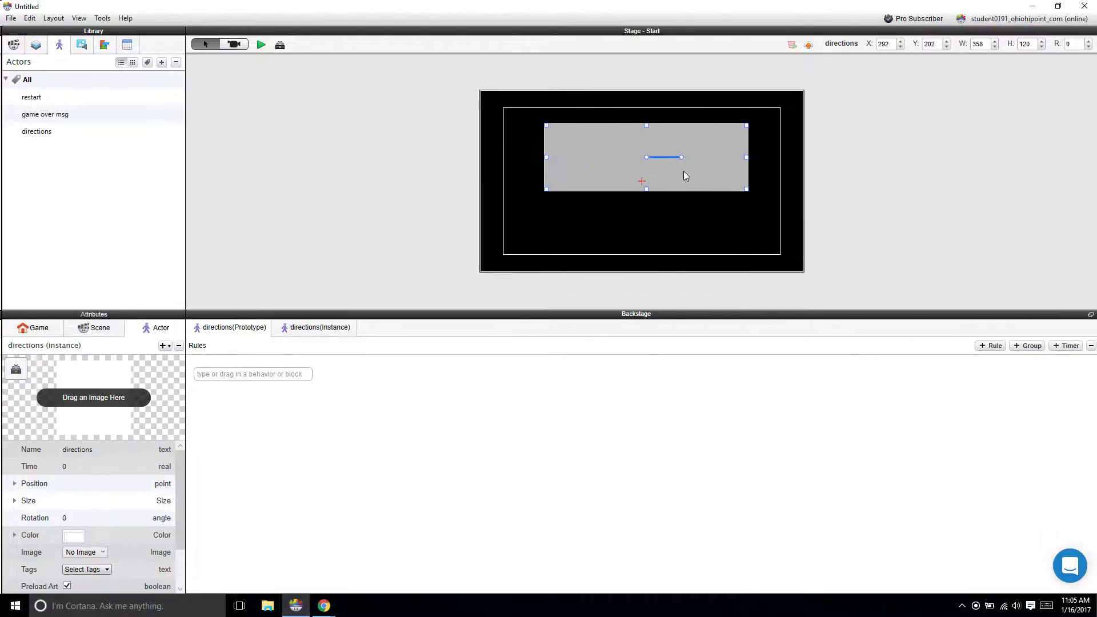
# Add a Display Text behavior to the directions actor prototype with the text "This is where we write directions"
pyautogui.click(239, 374)
pyautogui.click(594, 224)
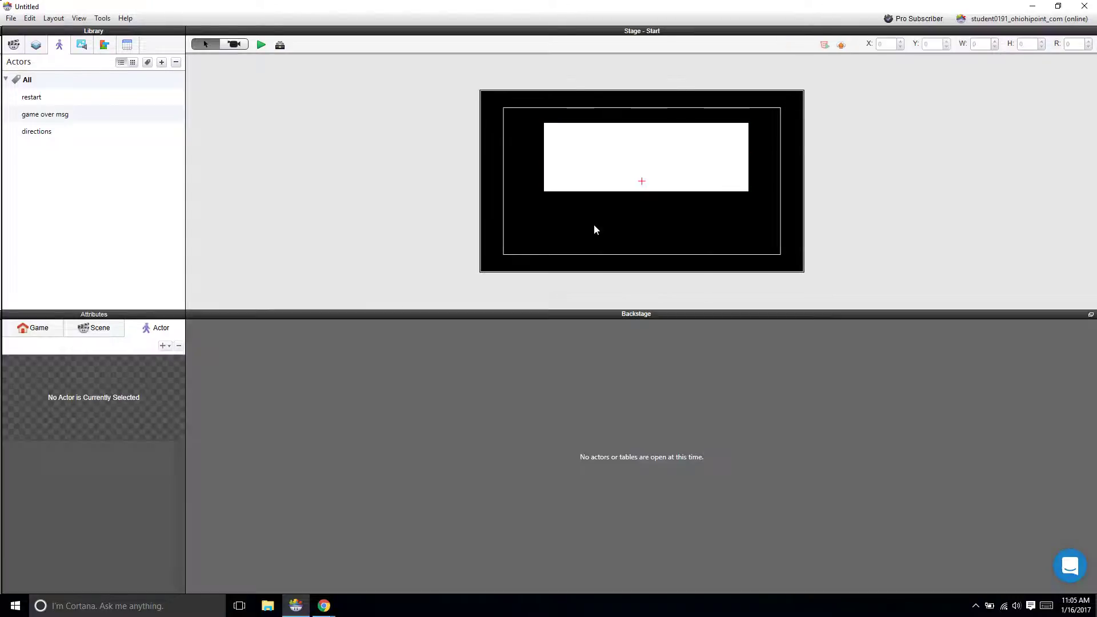
pyautogui.click(619, 166)
pyautogui.click(36, 133)
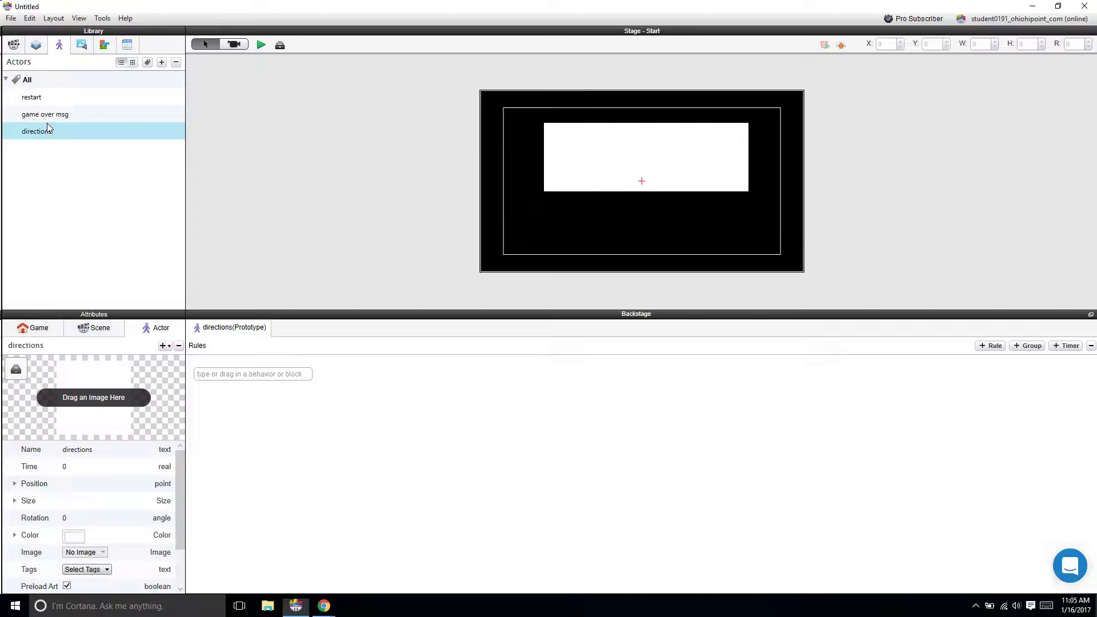
pyautogui.click(229, 376)
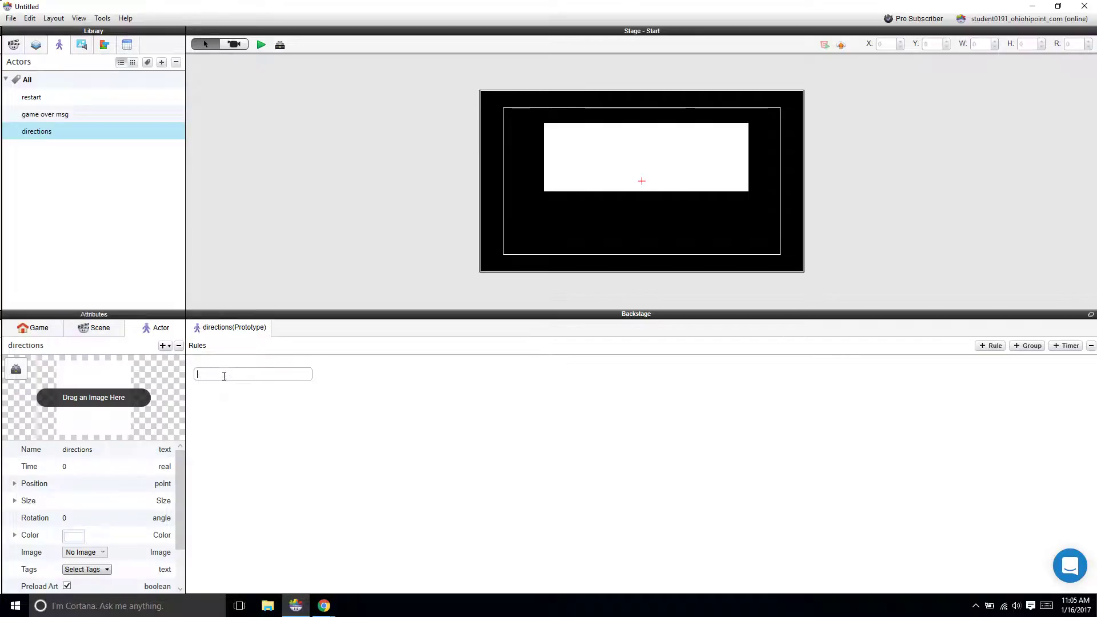
pyautogui.write('display Text')
pyautogui.click(232, 385)
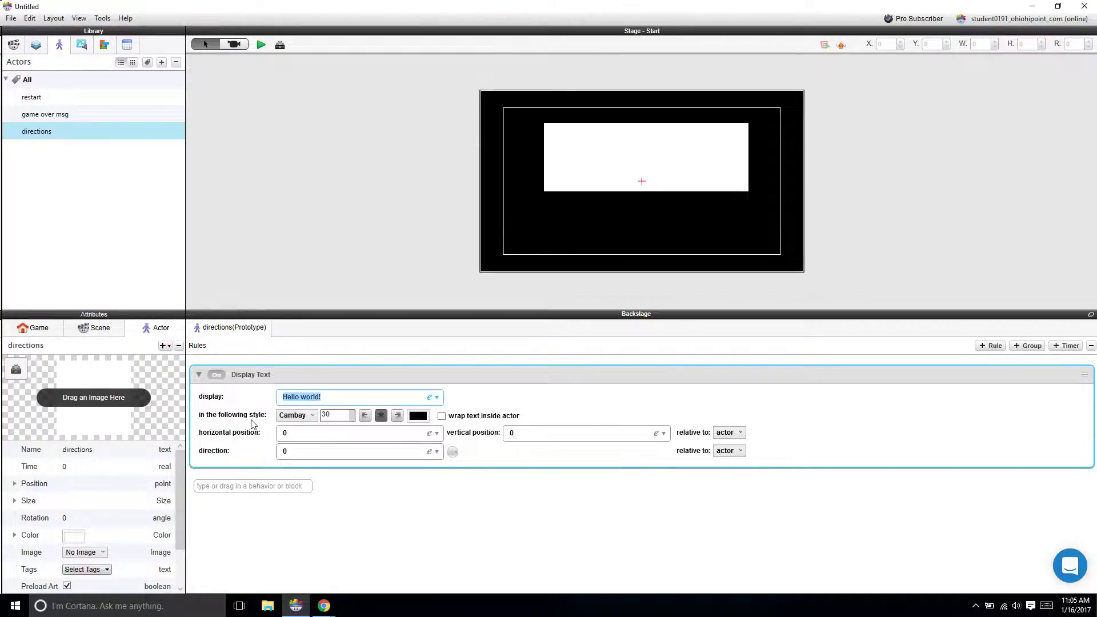
pyautogui.write('This is where we write directions')
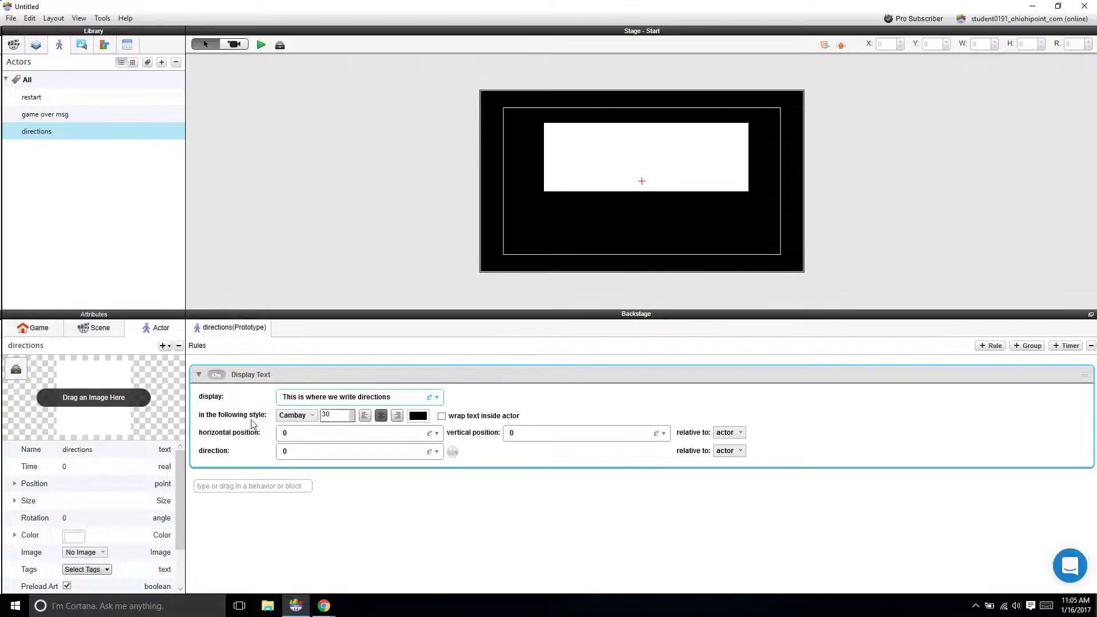
# Set the directions text color to light yellow and wrap the text inside the actor
pyautogui.click(415, 418)
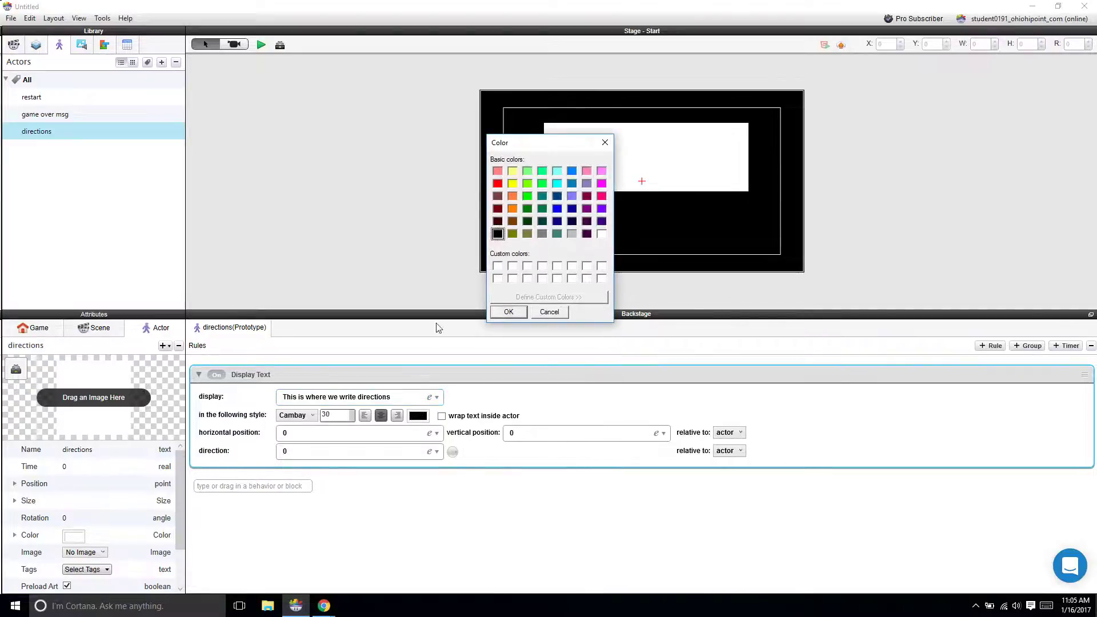
pyautogui.click(512, 173)
pyautogui.click(505, 314)
pyautogui.click(442, 416)
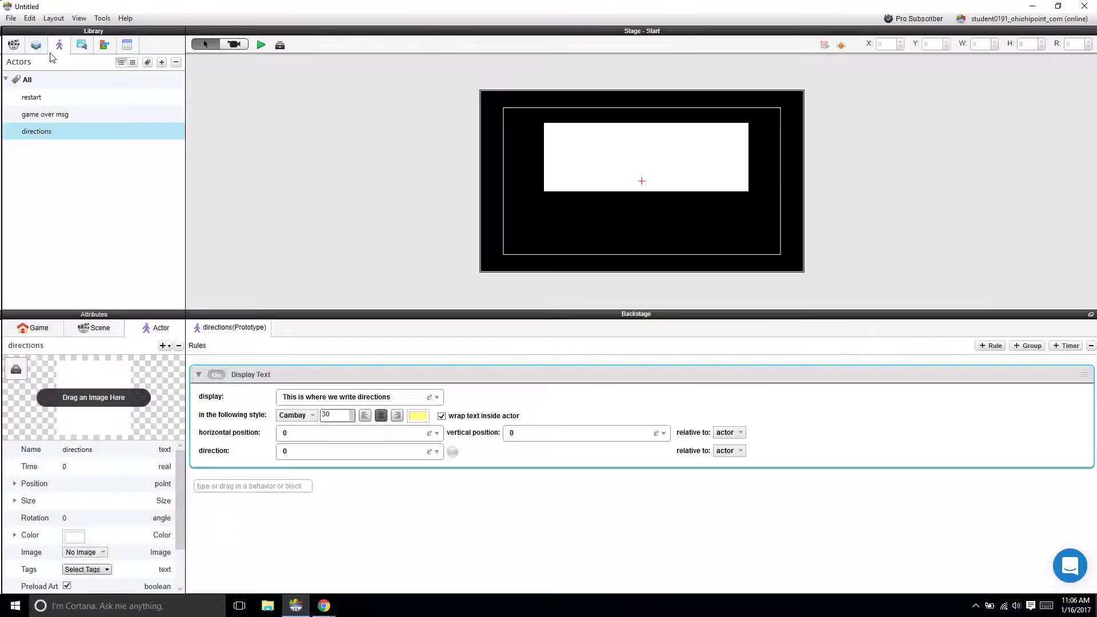
# Move the Start scene above Initial Scene in the scene order and preview the game
pyautogui.click(12, 47)
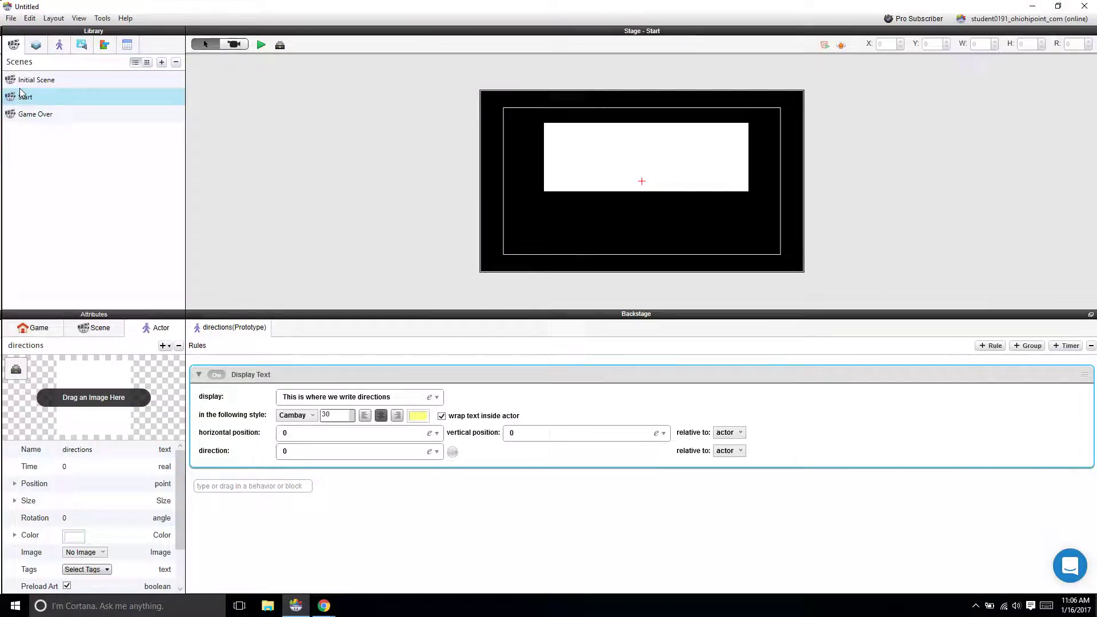
pyautogui.moveTo(25, 98); pyautogui.dragTo(33, 79)
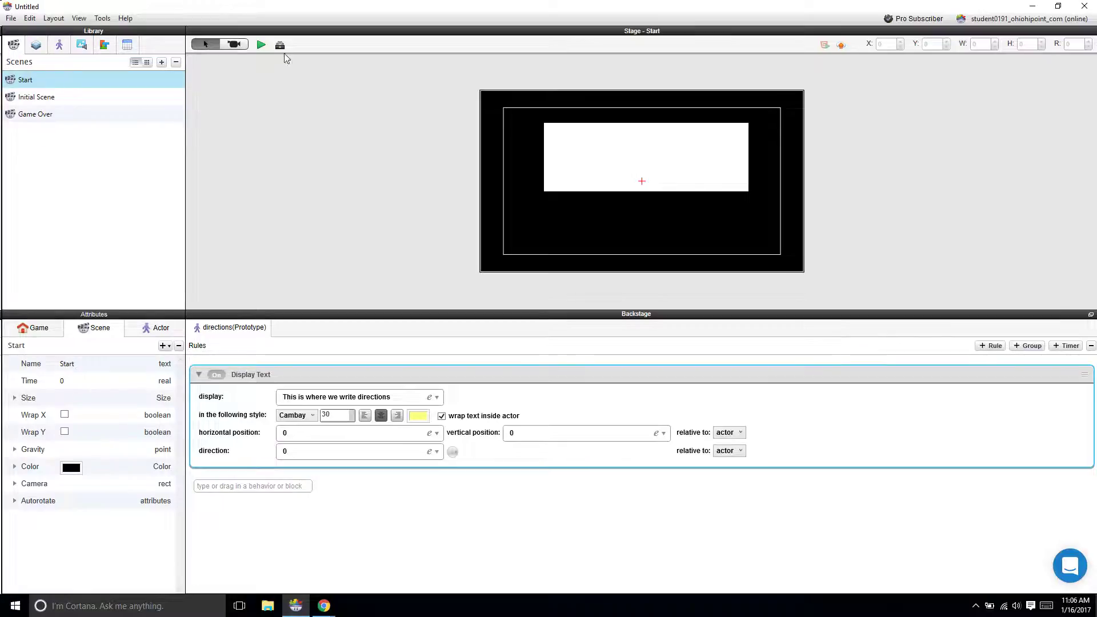
pyautogui.click(261, 45)
# Make the directions actor instance on the Start scene transparent by setting its color Alpha to 0
pyautogui.click(598, 157)
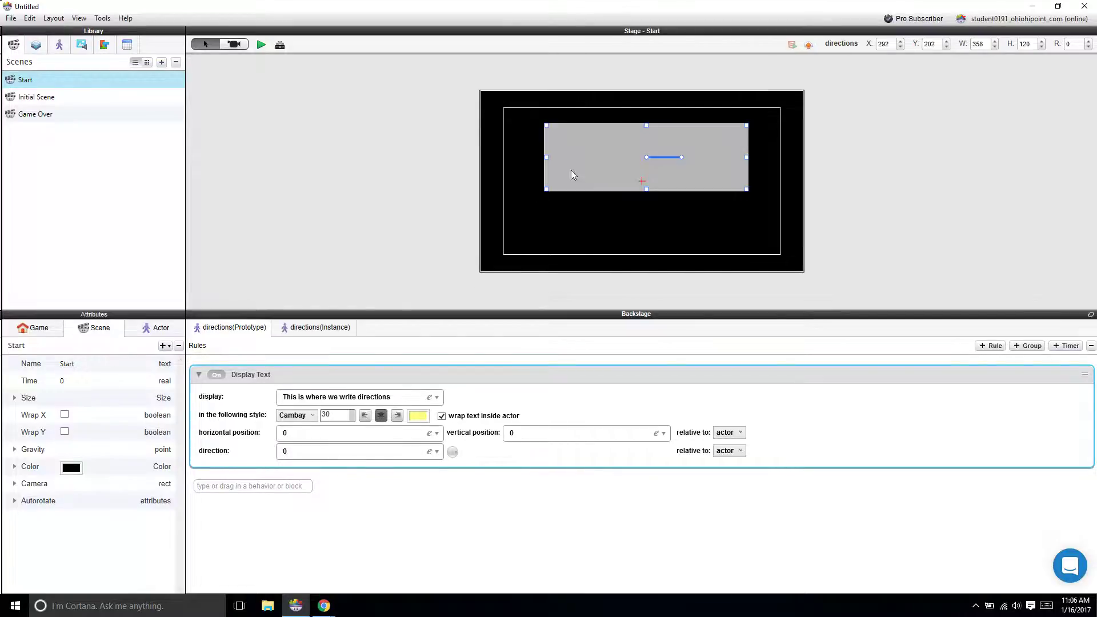
pyautogui.click(150, 330)
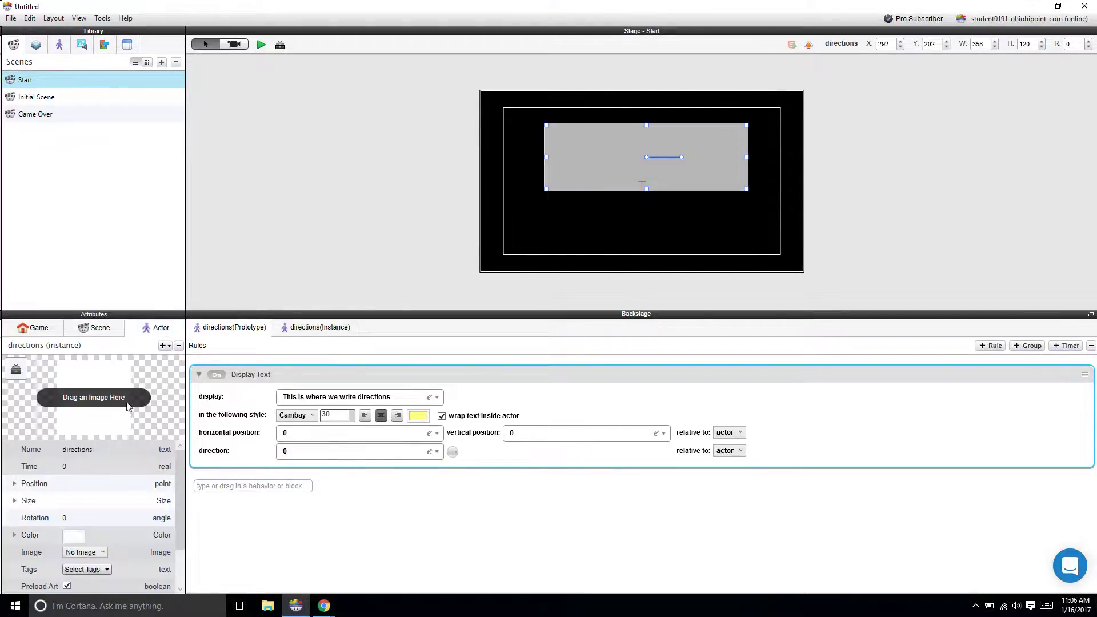
pyautogui.click(15, 535)
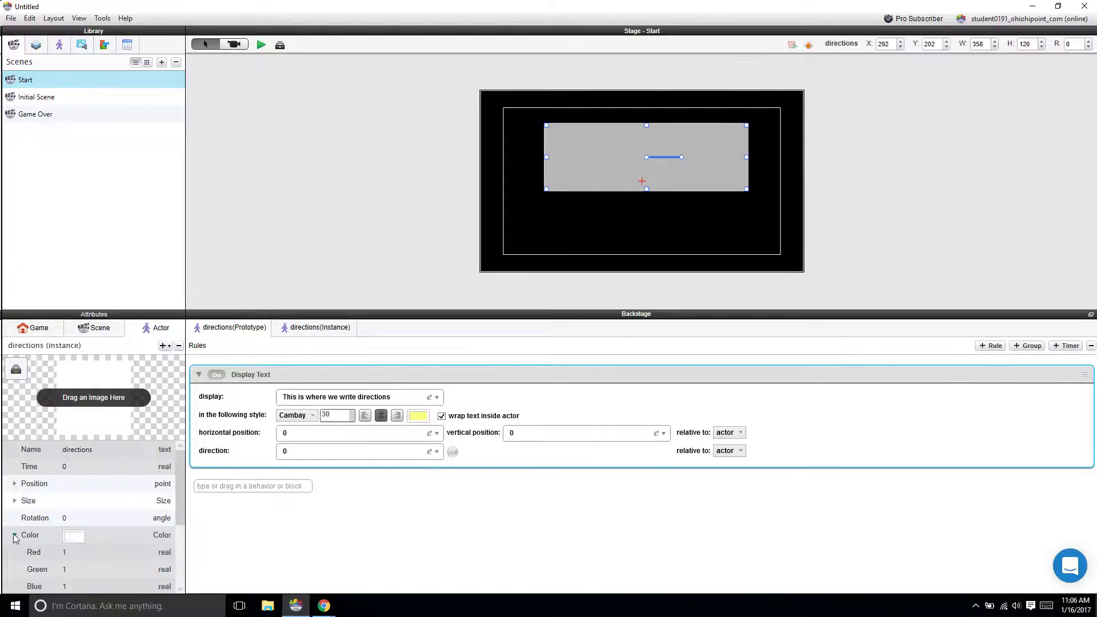
pyautogui.scroll(-3, 22, 534)
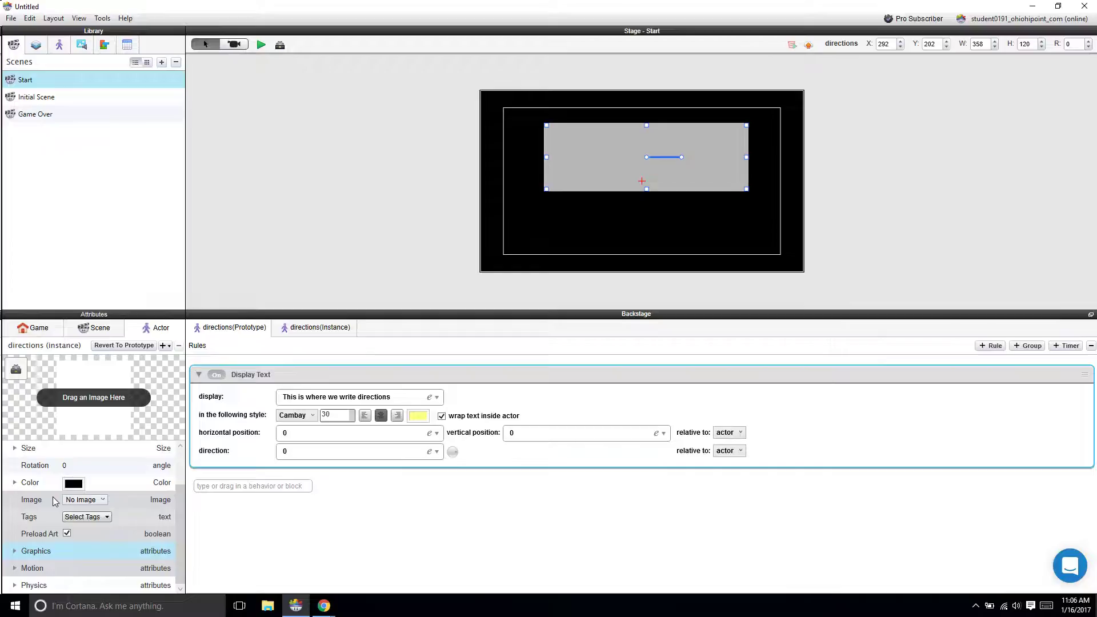
pyautogui.click(15, 484)
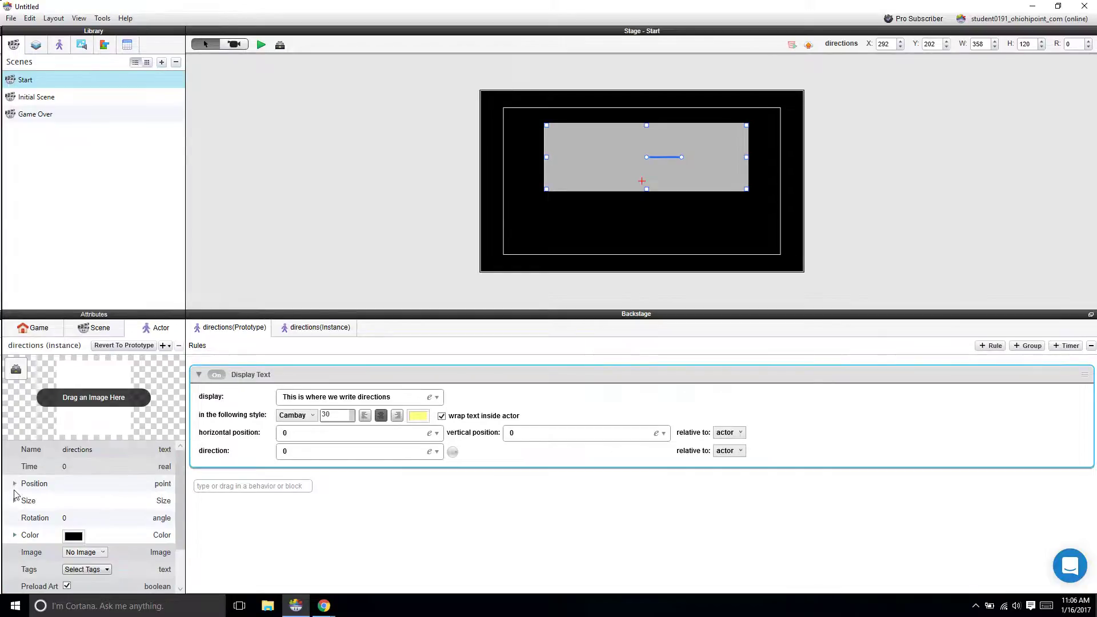
pyautogui.scroll(-1, 17, 517)
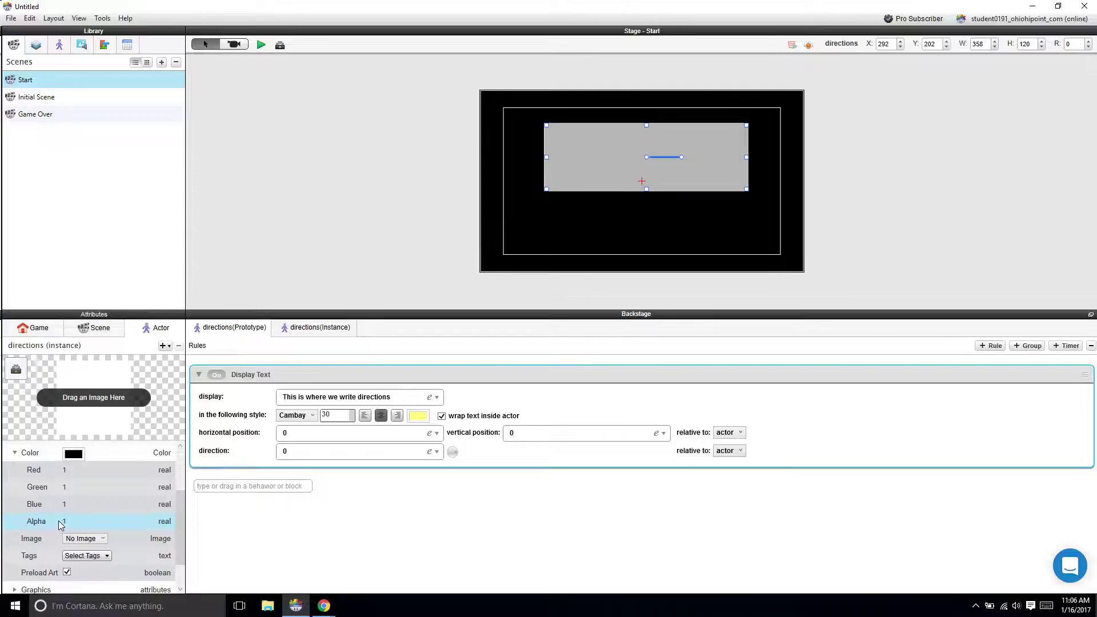
pyautogui.click(443, 160)
pyautogui.click(608, 146)
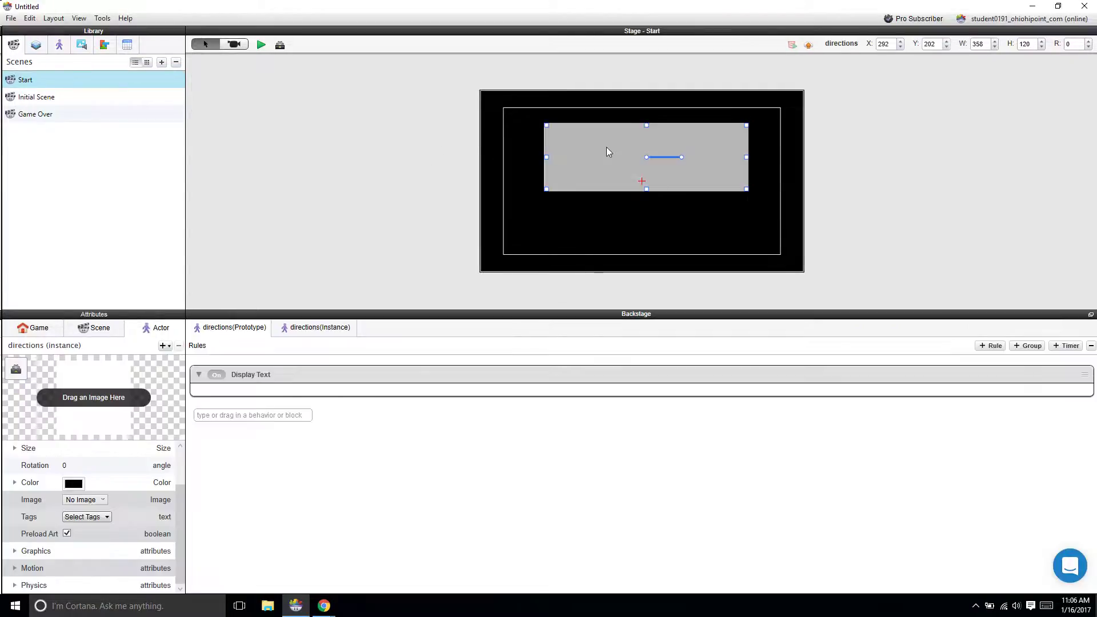
pyautogui.click(15, 483)
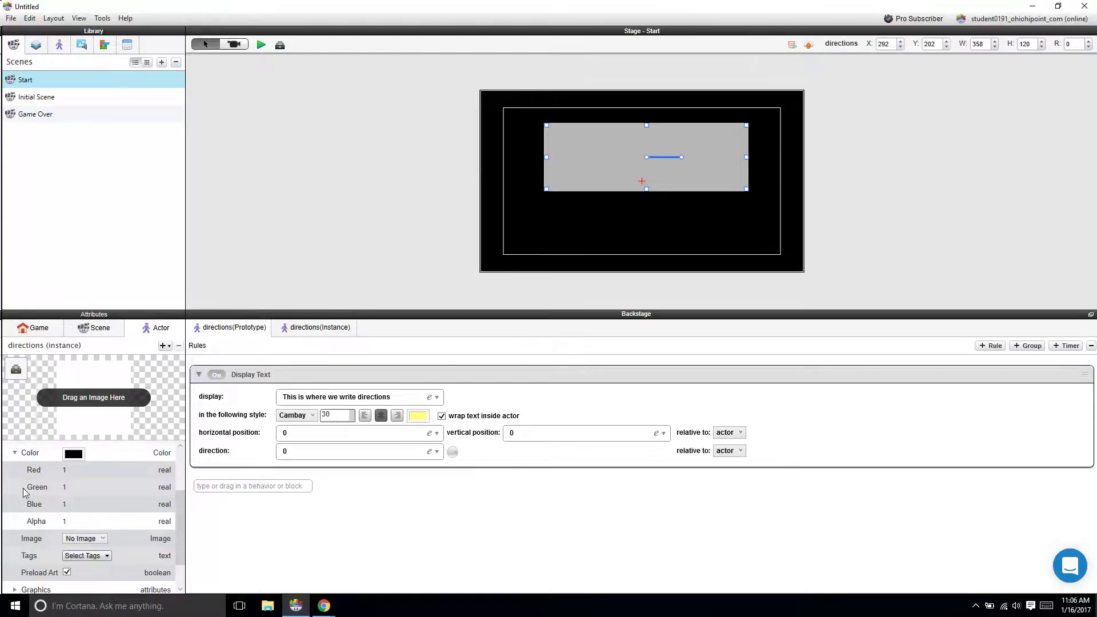
pyautogui.click(64, 523)
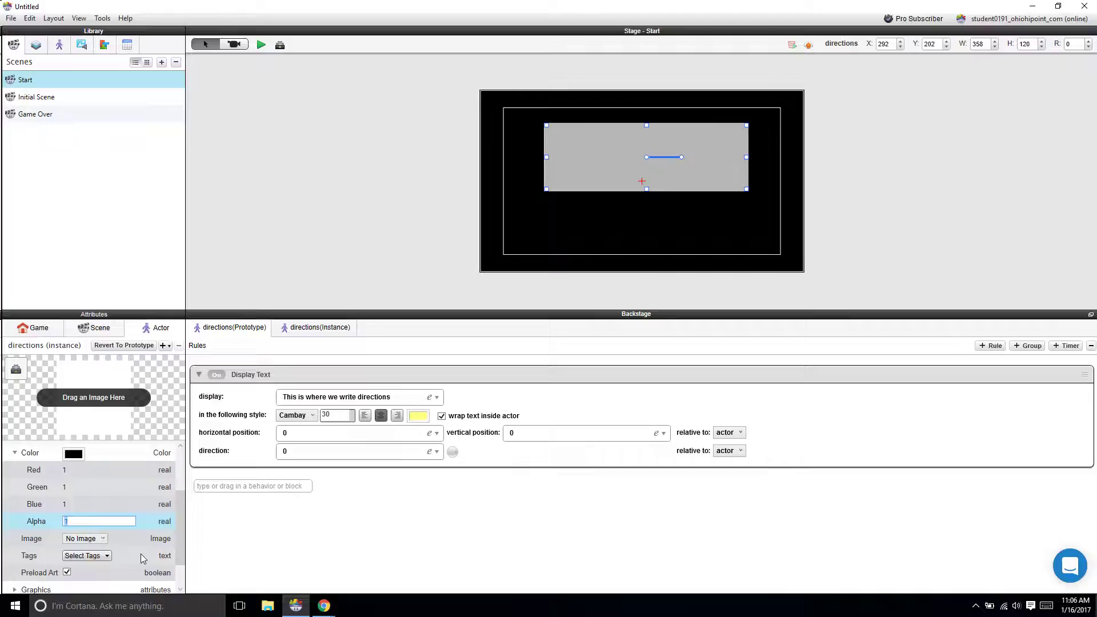
pyautogui.write('0')
pyautogui.click(81, 507)
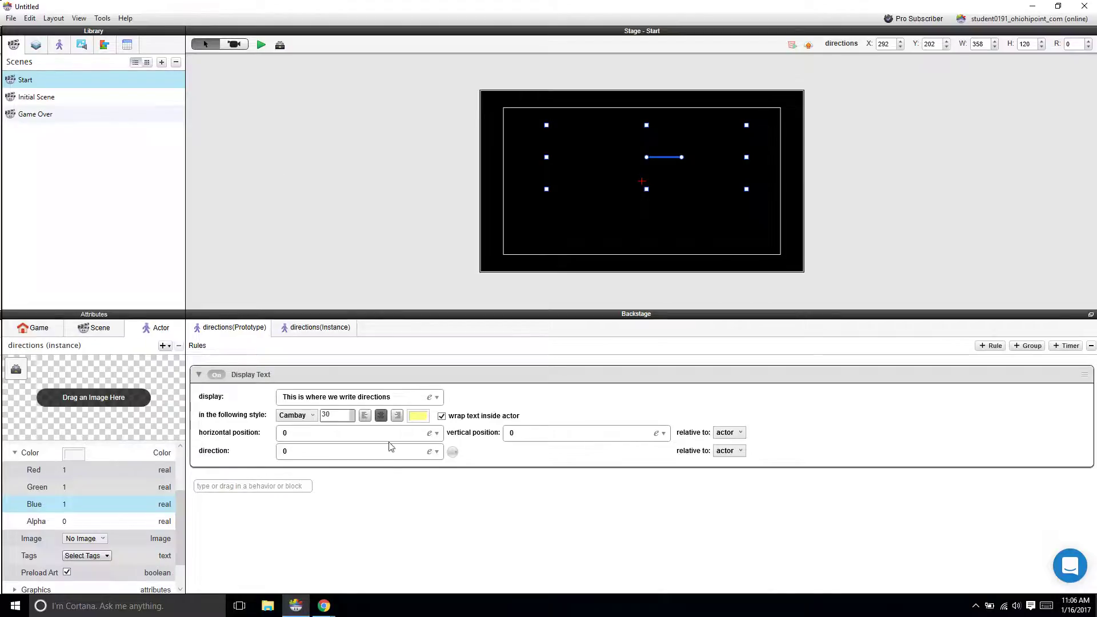
# Add a period to the end of the directions display text and preview the game
pyautogui.click(389, 398)
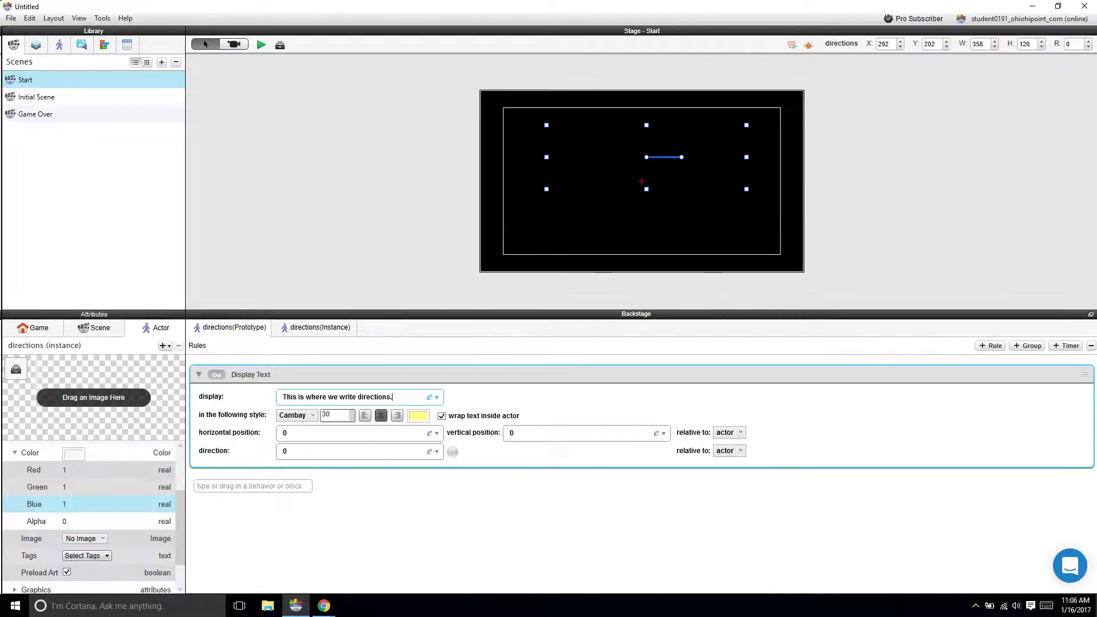
pyautogui.click(366, 497)
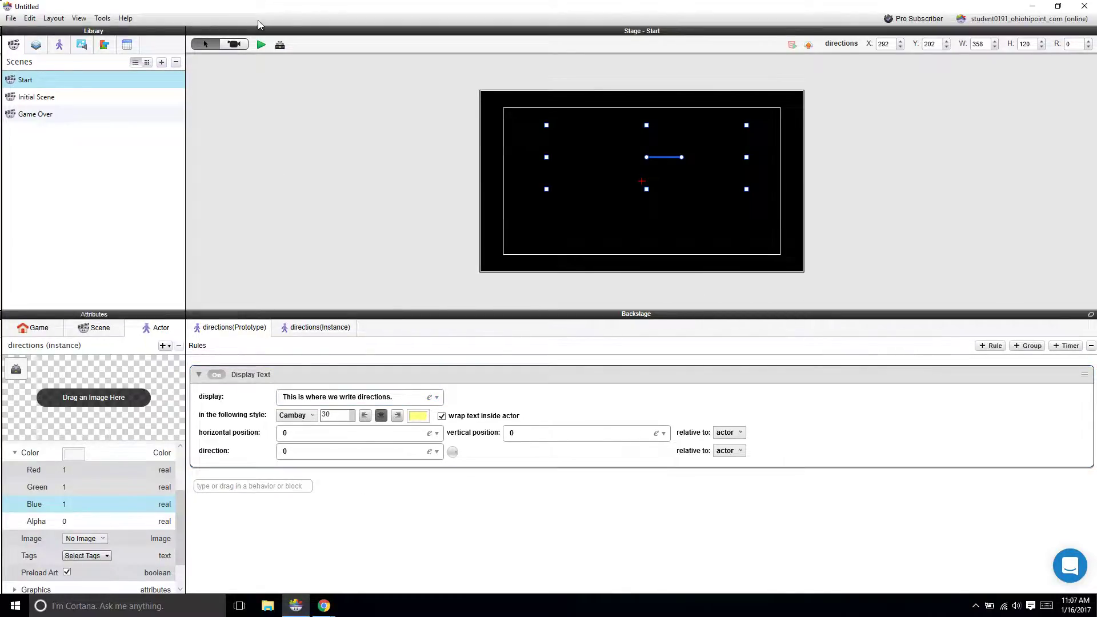
pyautogui.click(261, 45)
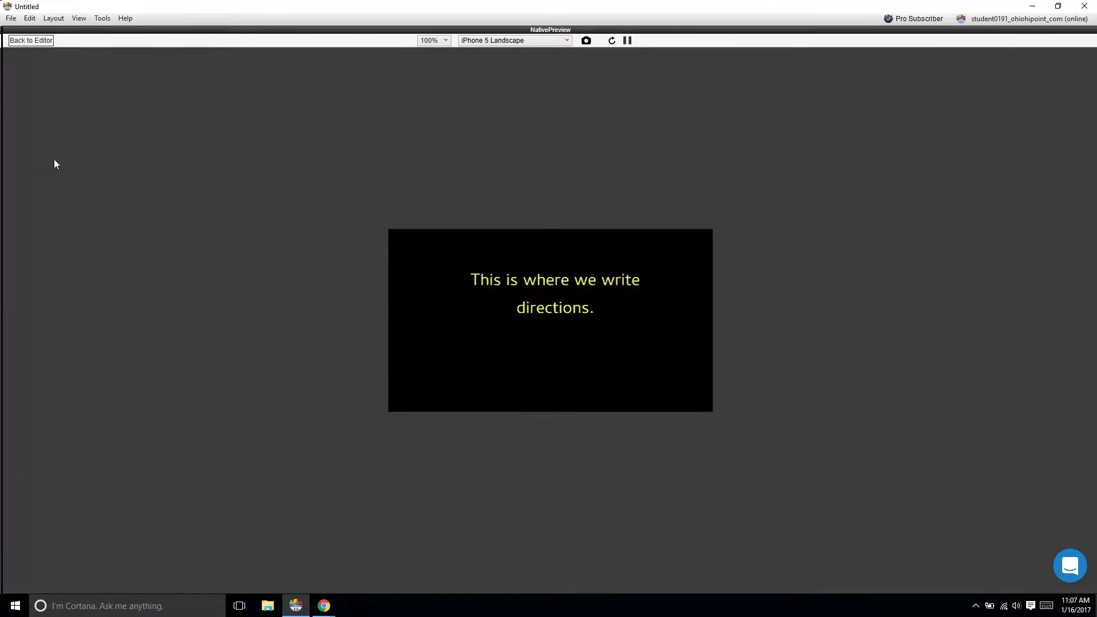
pyautogui.click(31, 40)
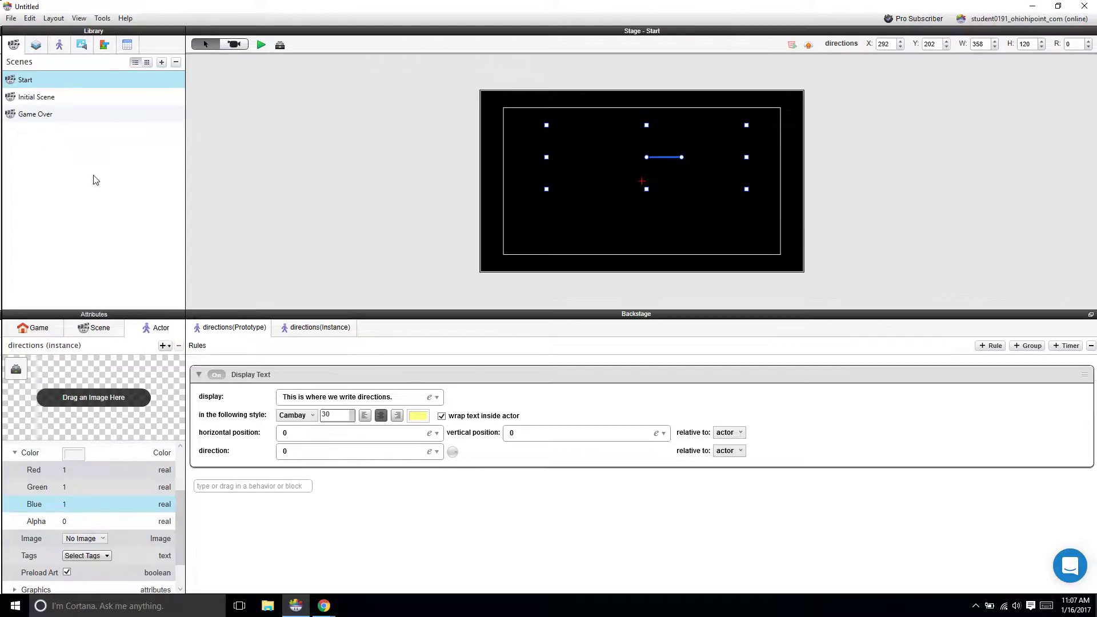
# Place the restart actor in the lower-left corner of the Start scene at about X 95, Y 47
pyautogui.click(59, 45)
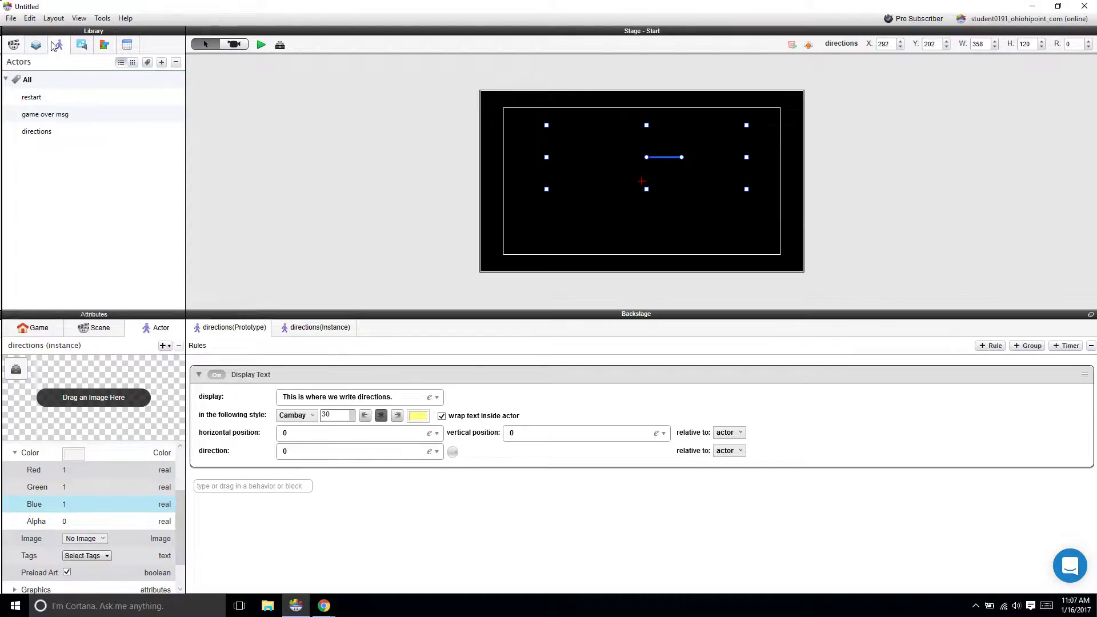
pyautogui.click(32, 98)
pyautogui.moveTo(344, 206); pyautogui.dragTo(539, 244)
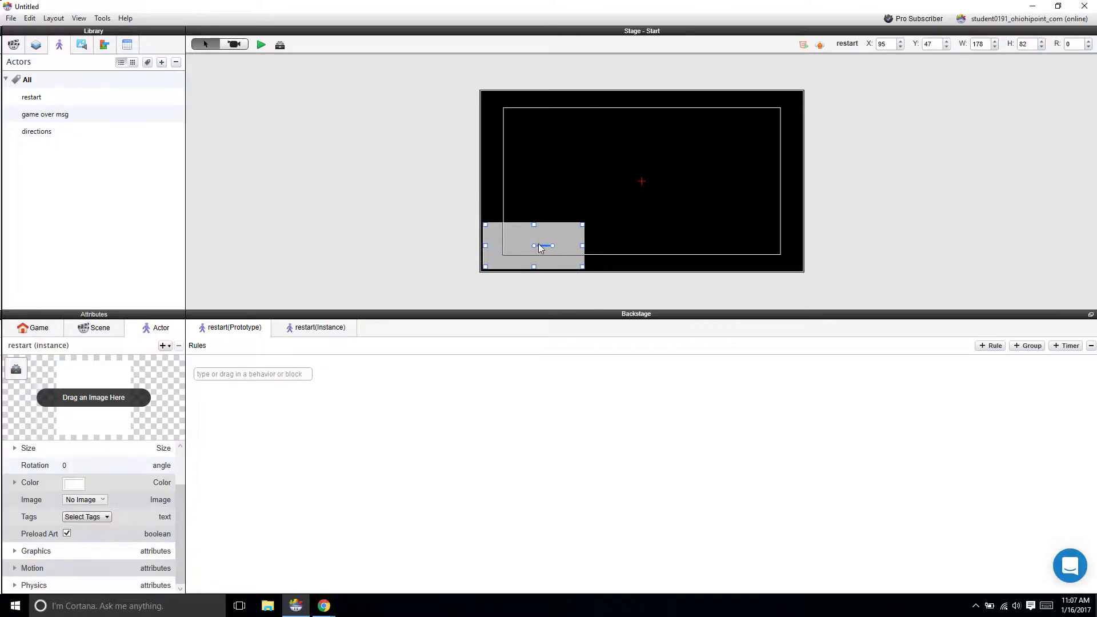
# Add a Display Text behavior to the restart prototype that shows "Start?" in cyan
pyautogui.click(231, 375)
pyautogui.write('display Text')
pyautogui.click(237, 382)
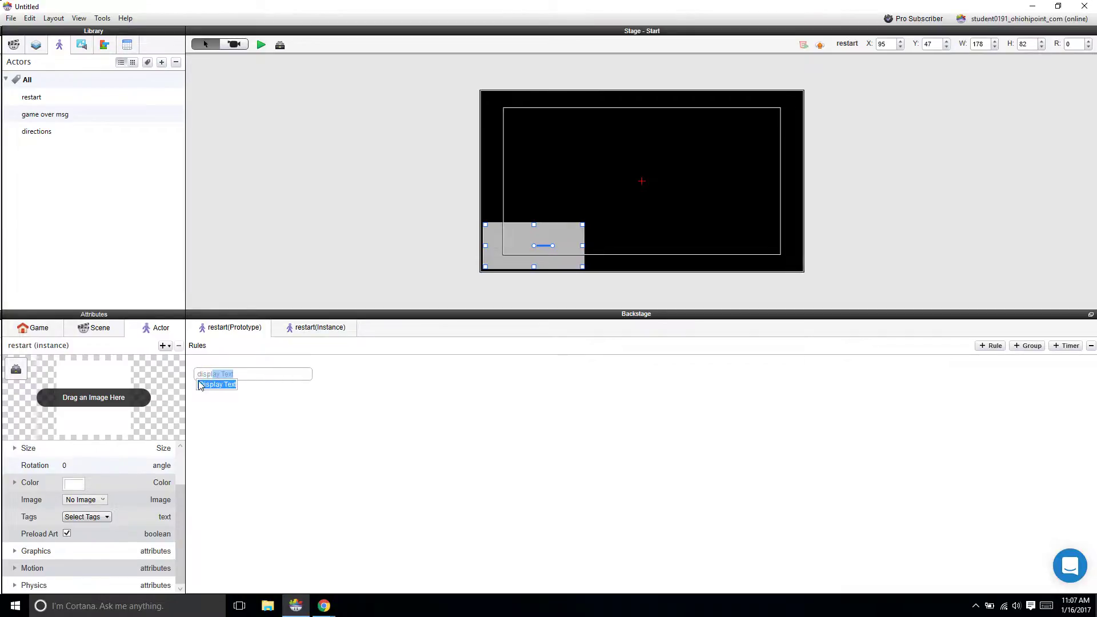
pyautogui.click(324, 396)
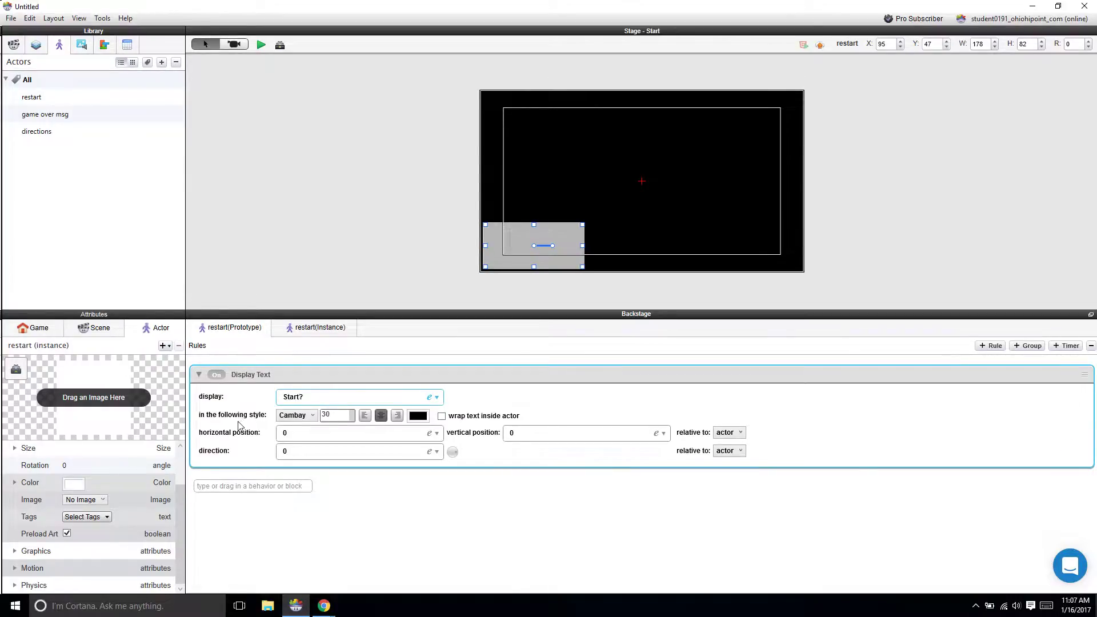
pyautogui.click(418, 416)
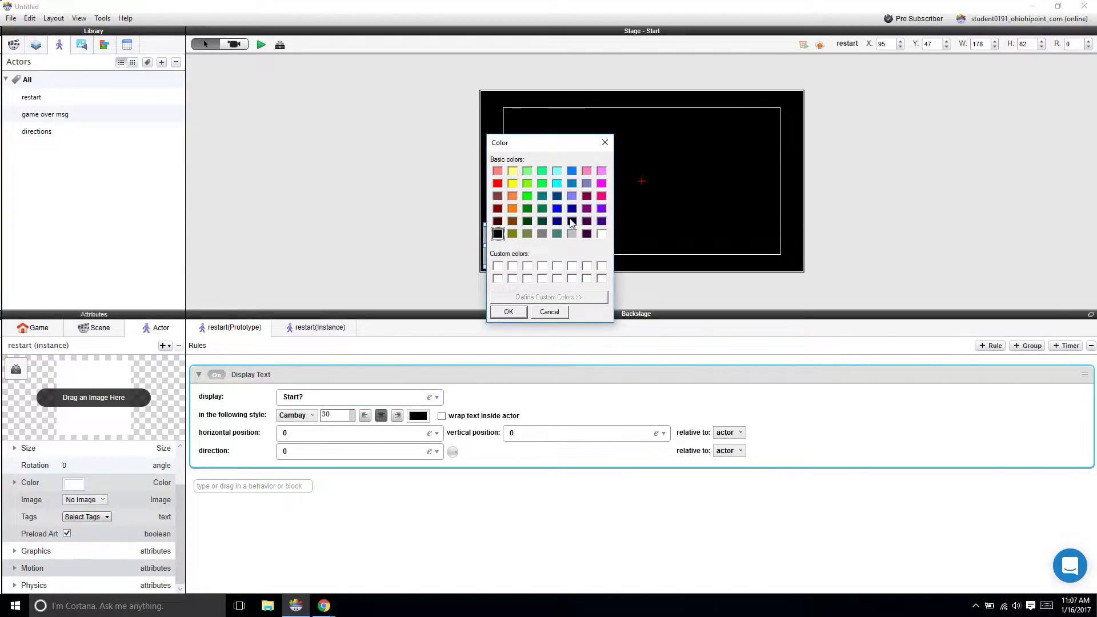
pyautogui.click(557, 183)
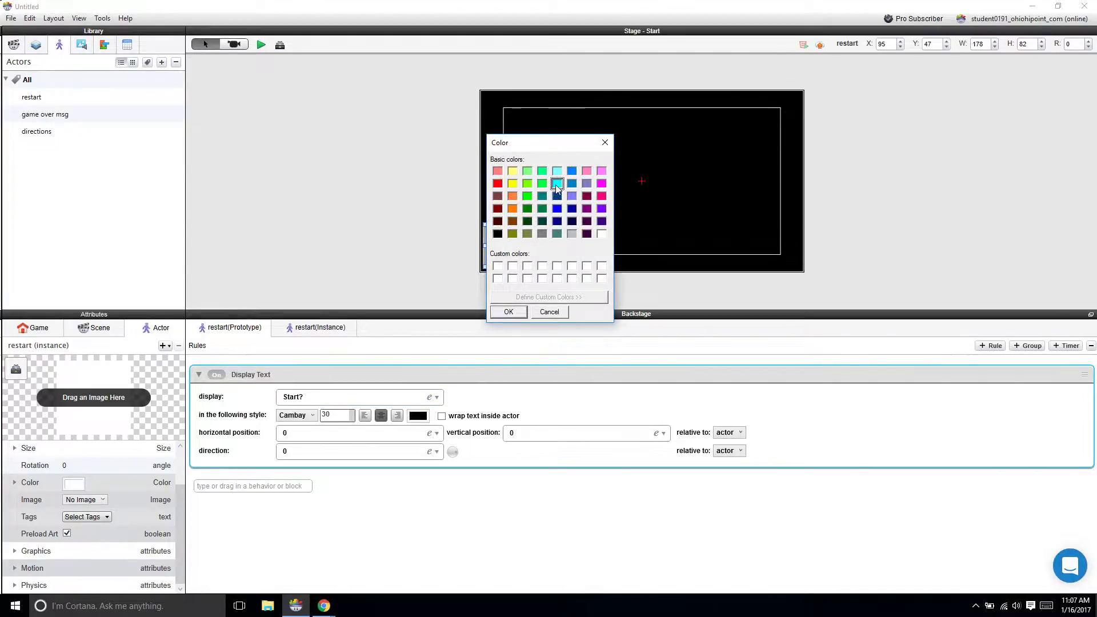
pyautogui.click(509, 313)
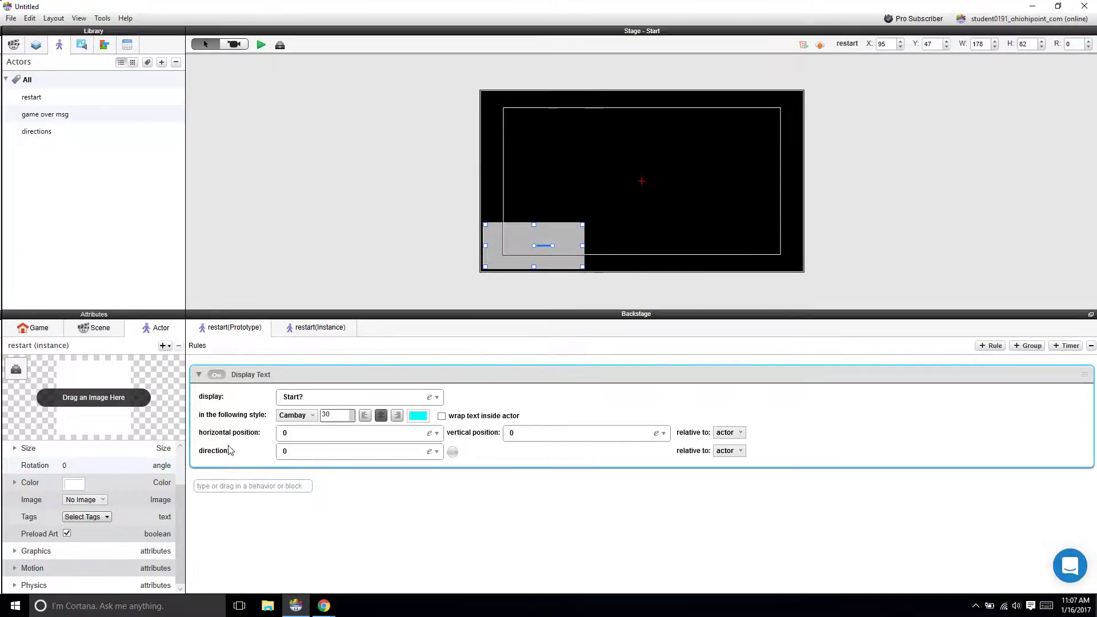
# Set the color of the restart instance on the Start scene to medium gray and preview the game
pyautogui.click(74, 485)
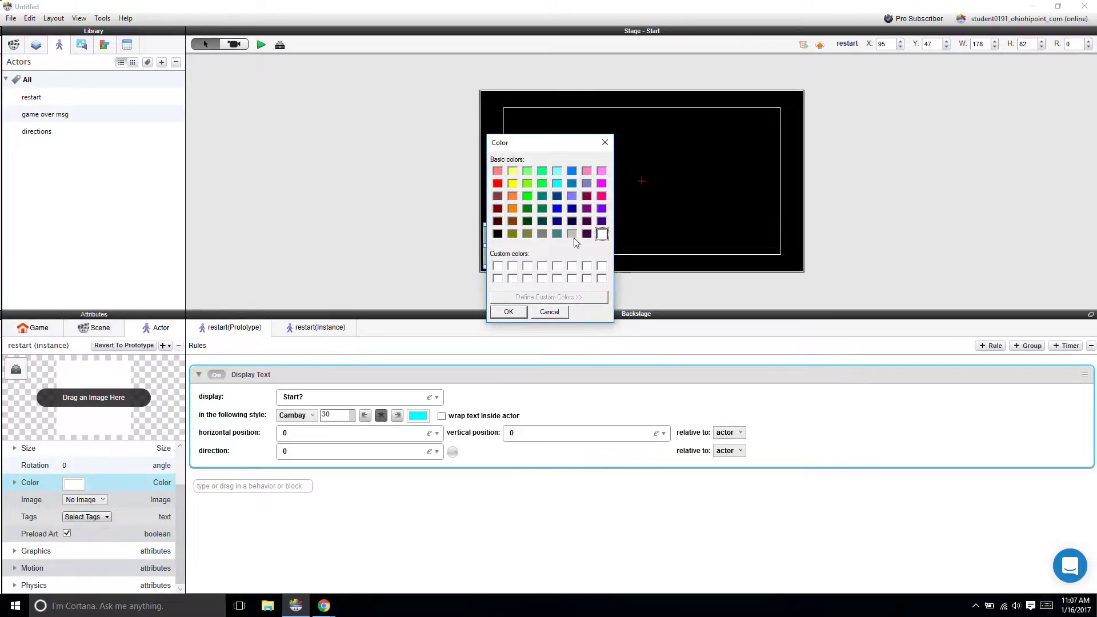
pyautogui.click(542, 234)
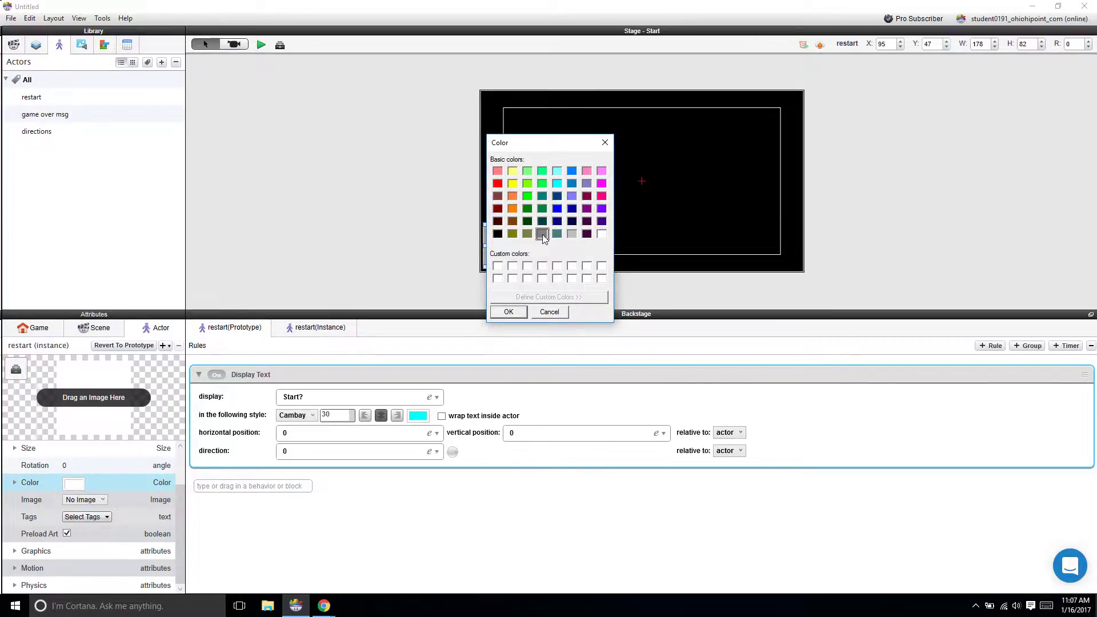
pyautogui.click(508, 312)
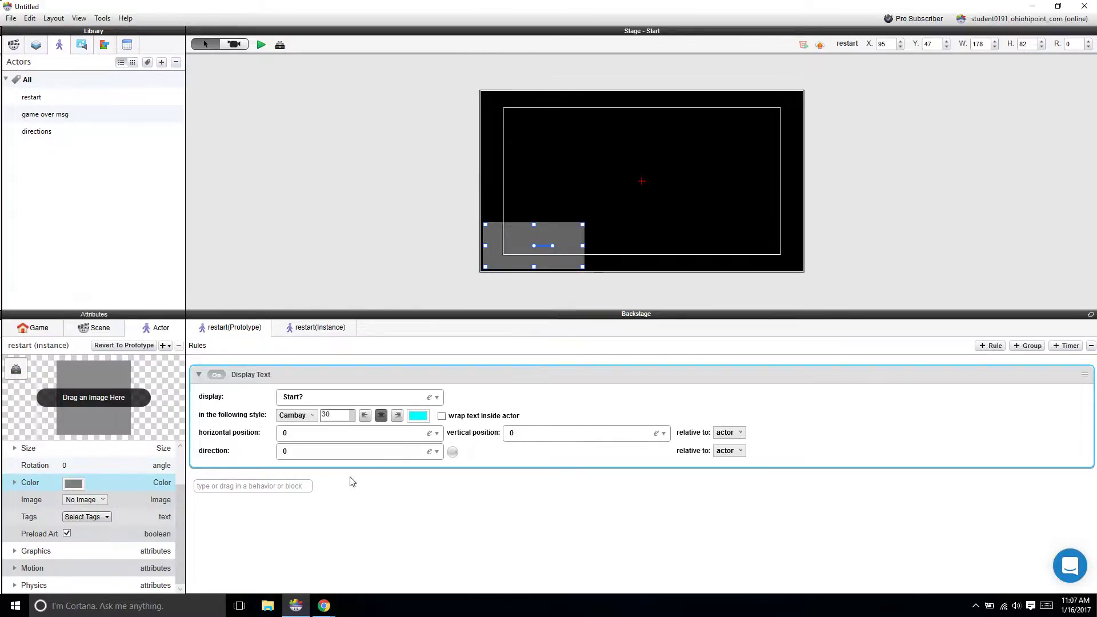
pyautogui.click(261, 45)
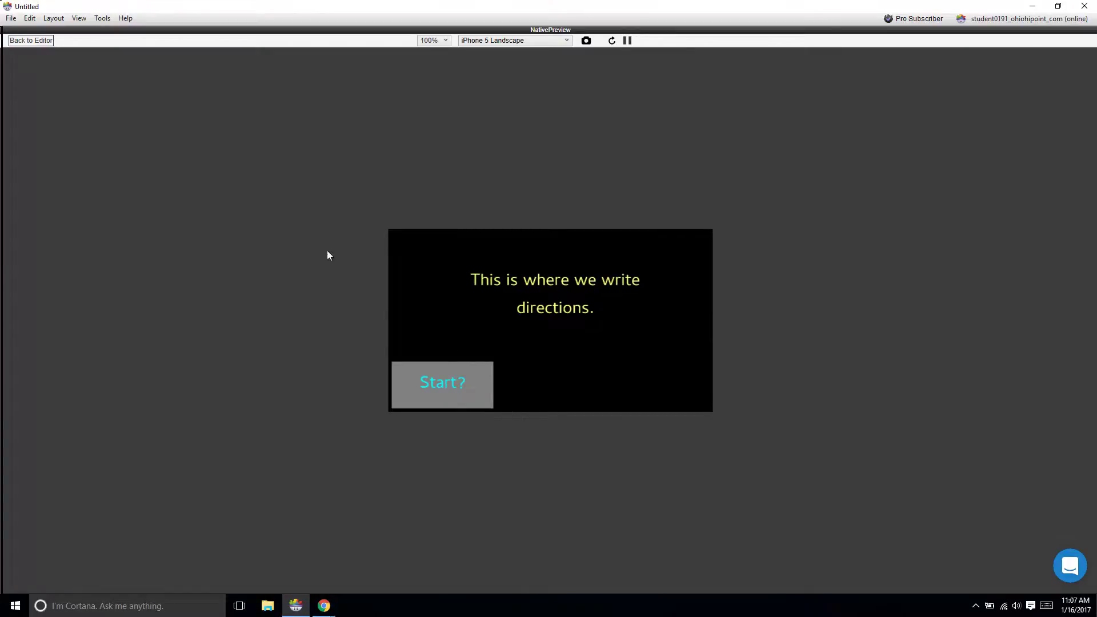
pyautogui.click(32, 40)
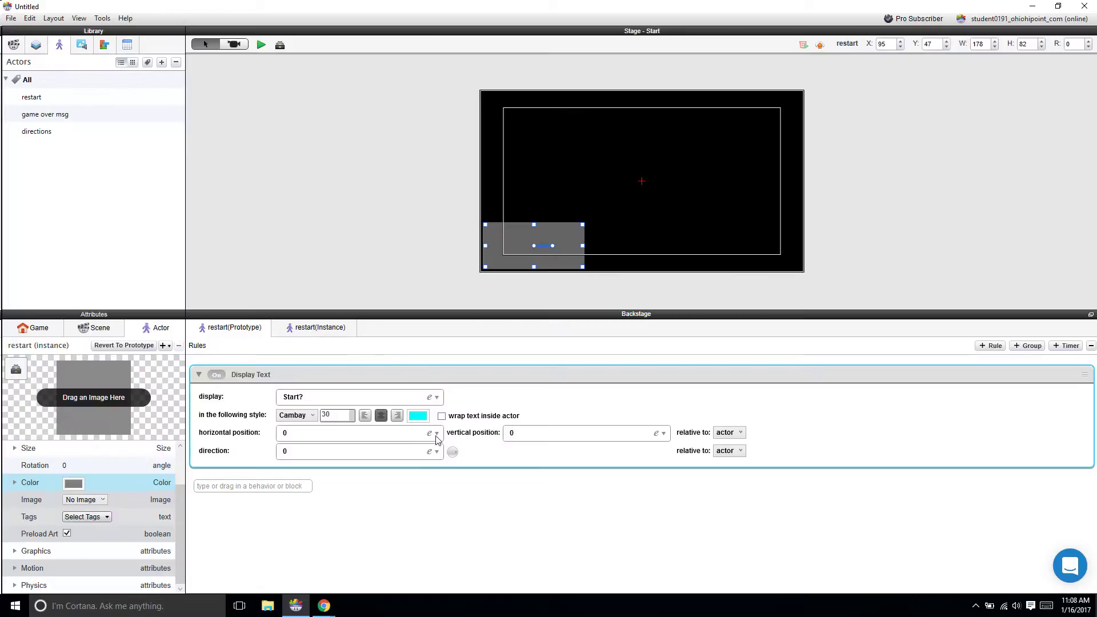
# Add a rule to the restart prototype with the condition that touch is pressed
pyautogui.click(254, 484)
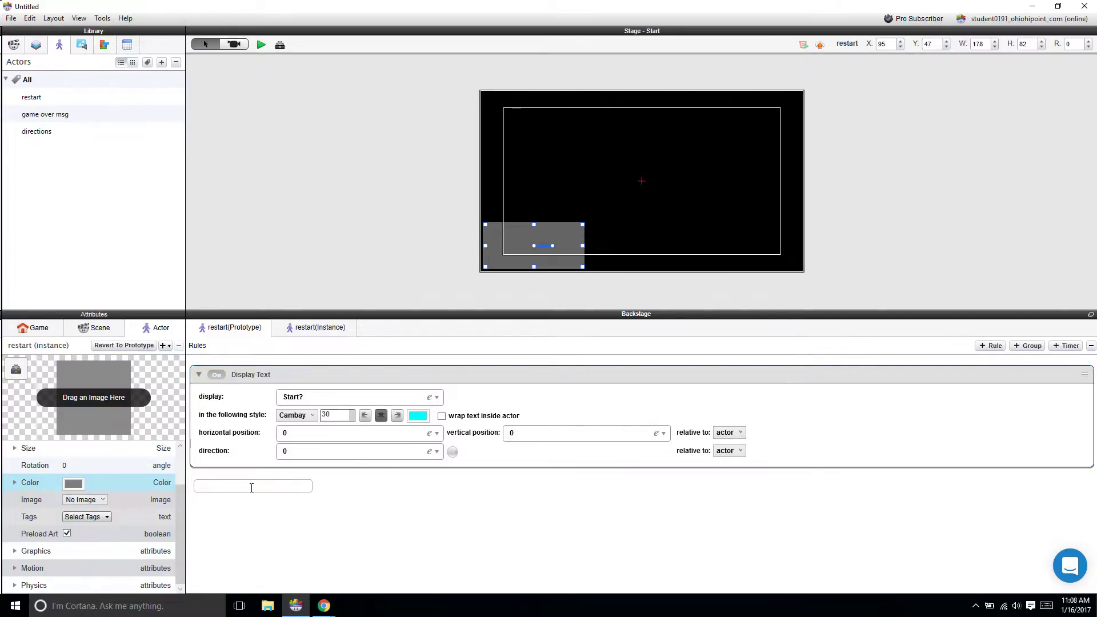
pyautogui.click(992, 346)
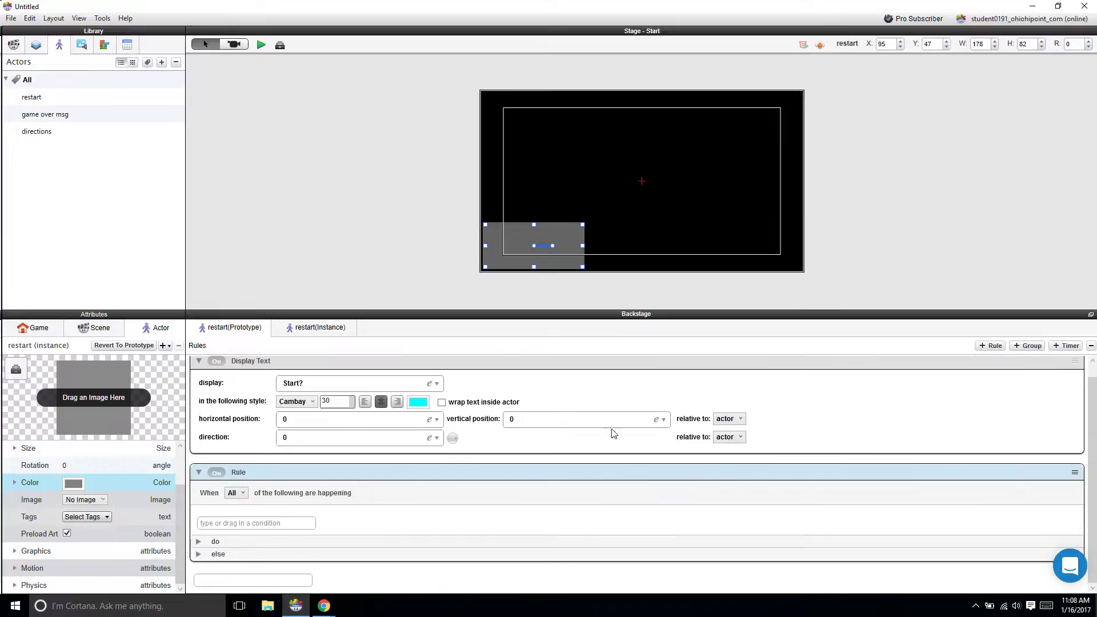
pyautogui.click(229, 523)
pyautogui.write('tough')
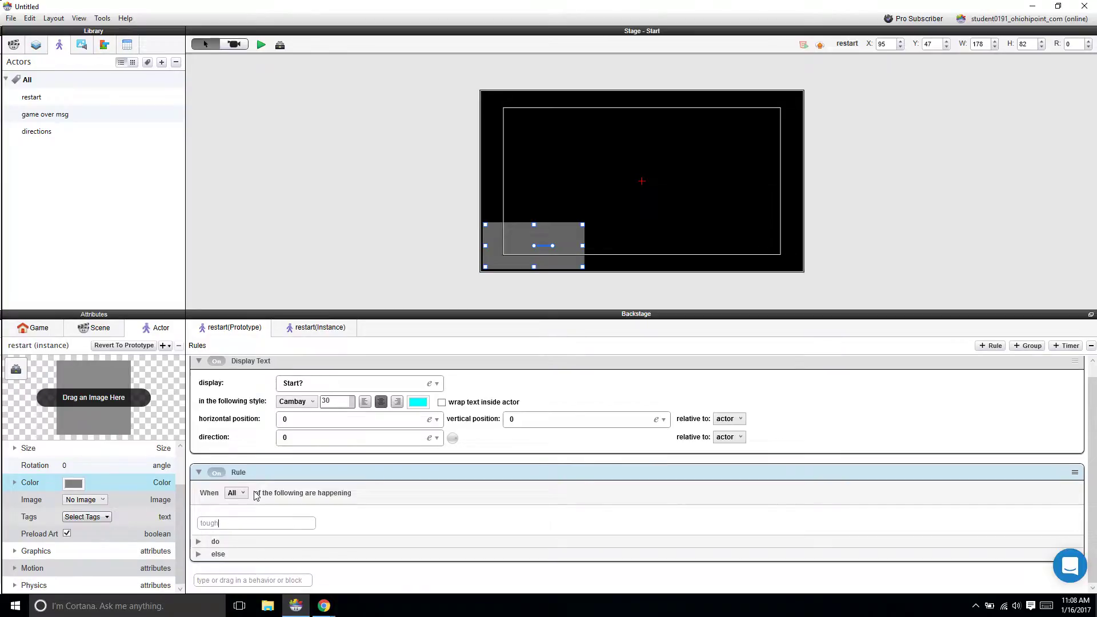
pyautogui.press('BackSpace')
pyautogui.press('BackSpace')
pyautogui.write('c')
pyautogui.click(211, 533)
pyautogui.scroll(-1, 279, 491)
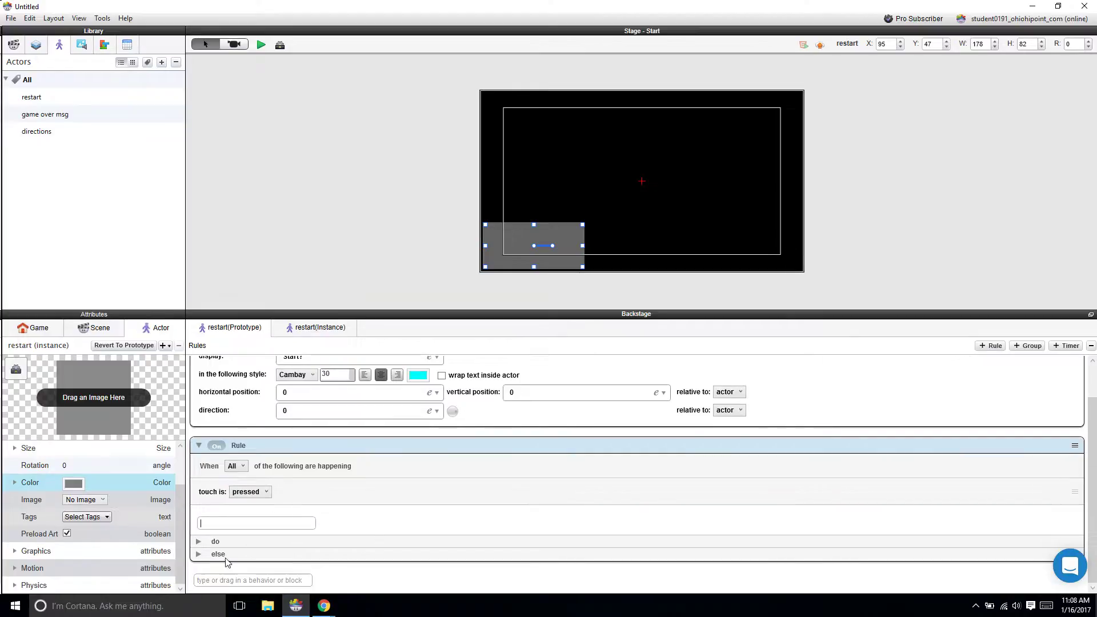
# Make the touch rule perform Change Scene to Next Scene with No ad, and check the scene order
pyautogui.click(198, 542)
pyautogui.scroll(-1, 223, 549)
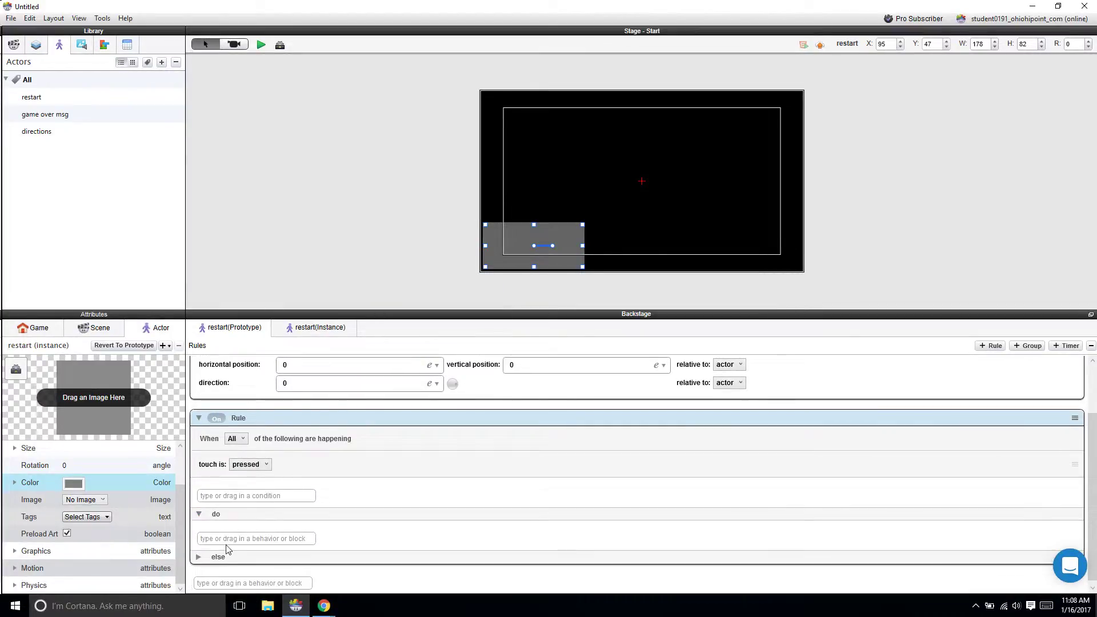
pyautogui.click(233, 539)
pyautogui.write('change Attribute')
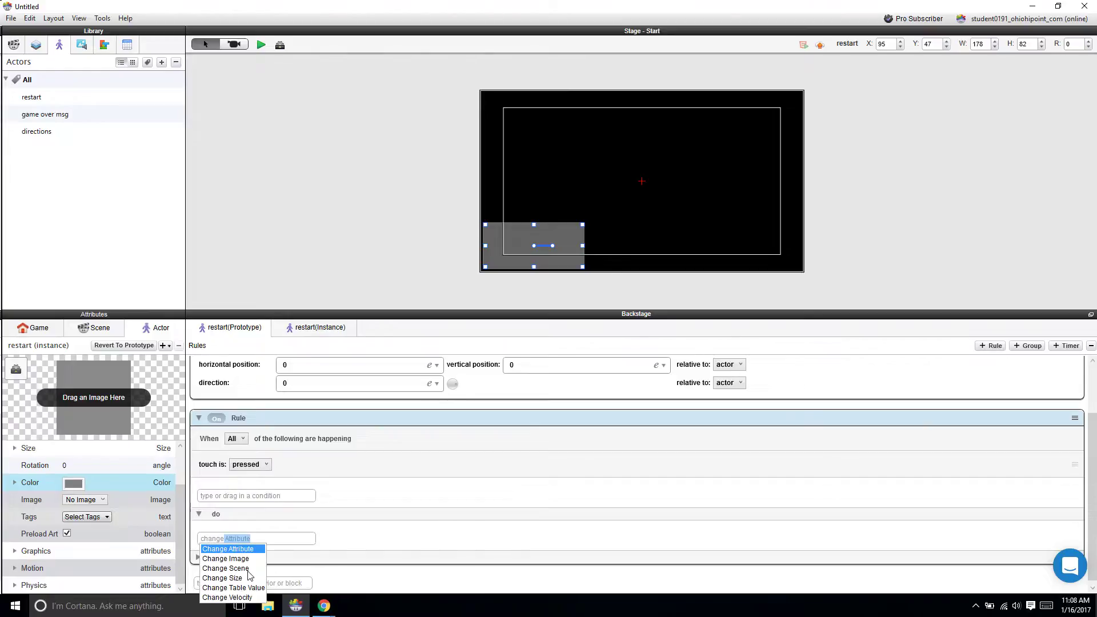
pyautogui.click(249, 568)
pyautogui.scroll(-2, 281, 555)
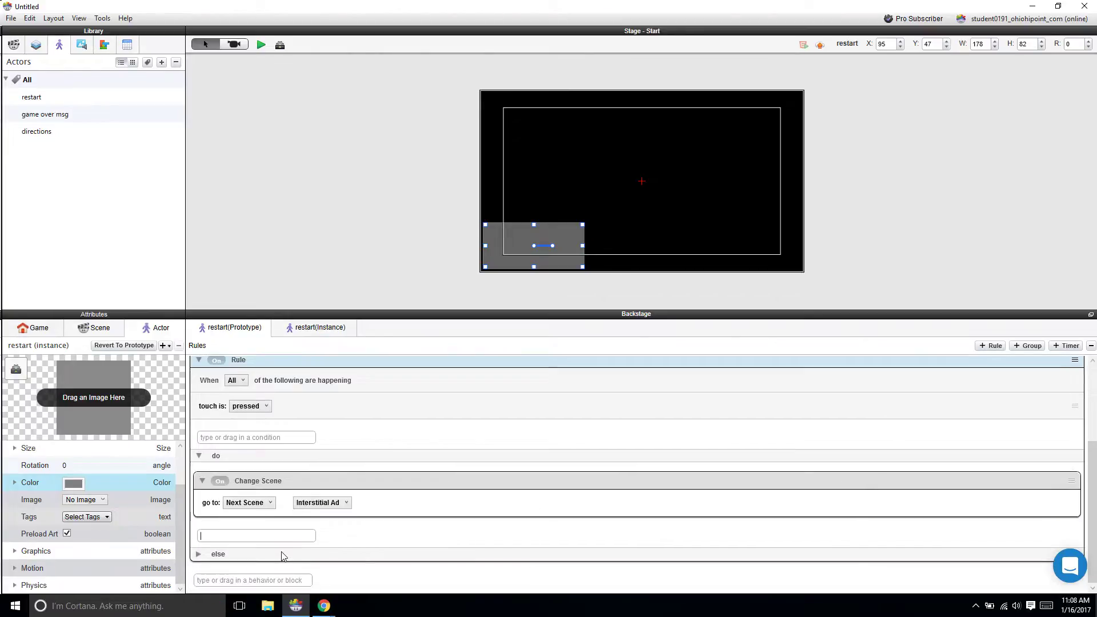
pyautogui.click(347, 503)
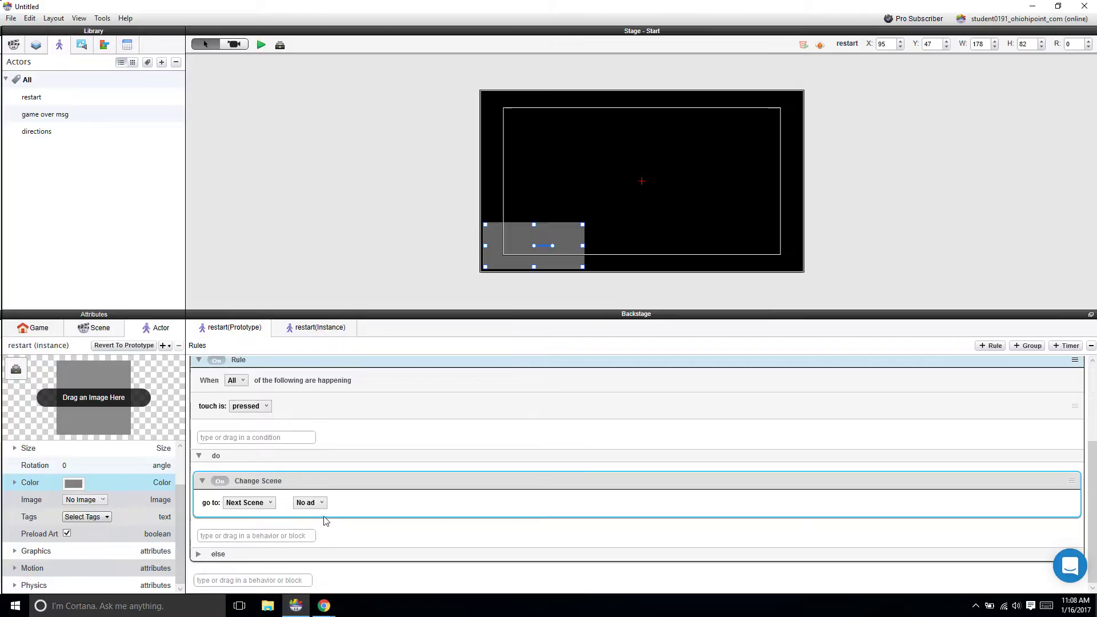
pyautogui.click(339, 516)
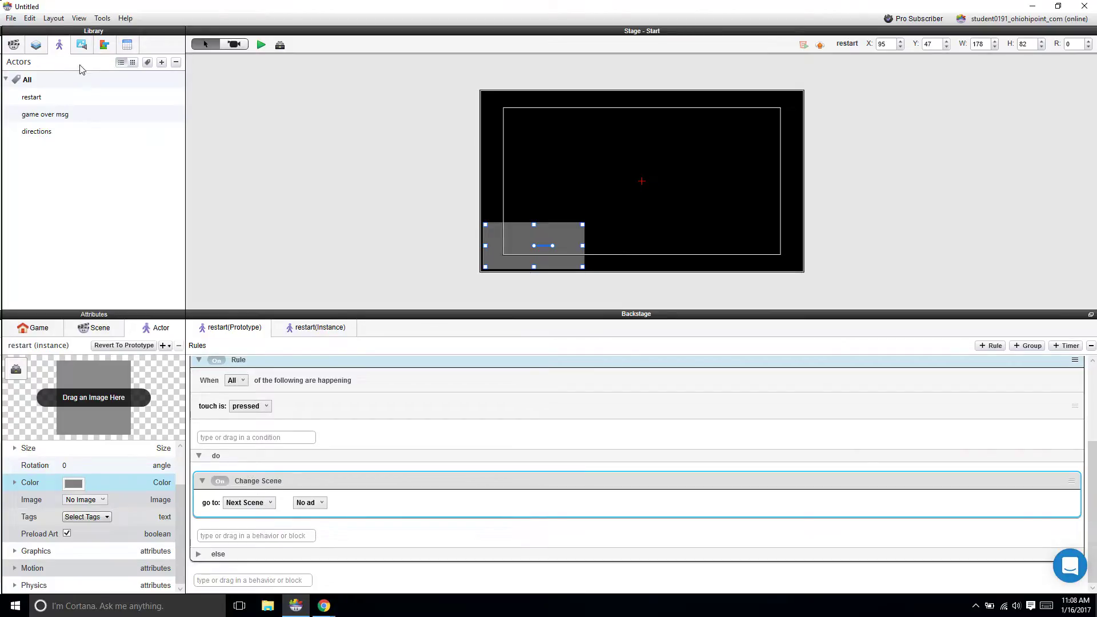
pyautogui.click(14, 48)
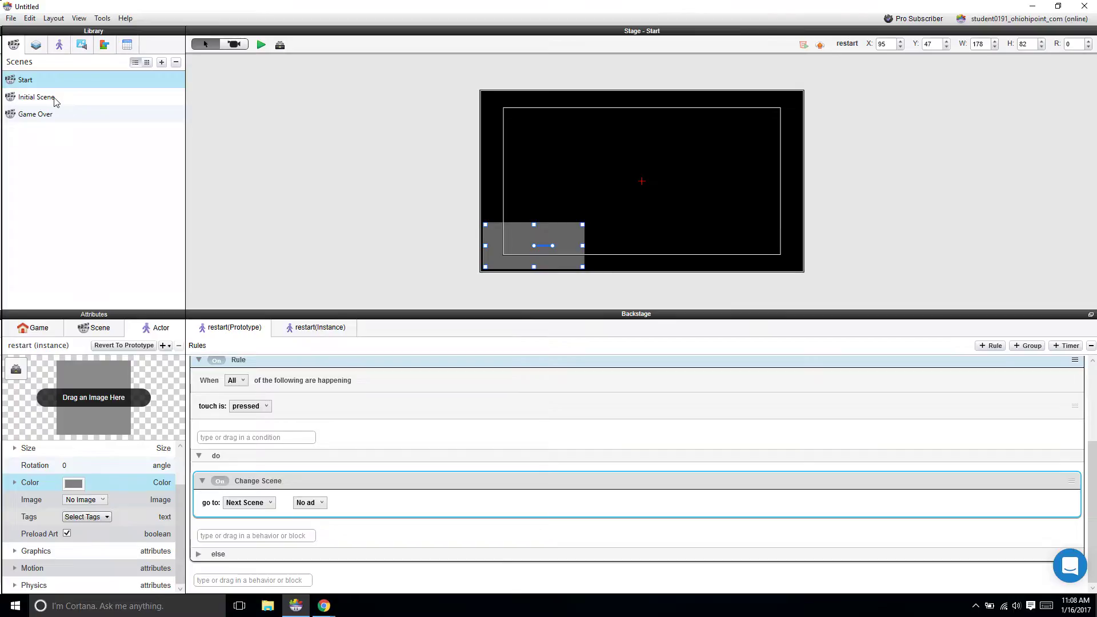
# Rename the touch rule "changes scenes" and preview the game
pyautogui.scroll(1, 239, 369)
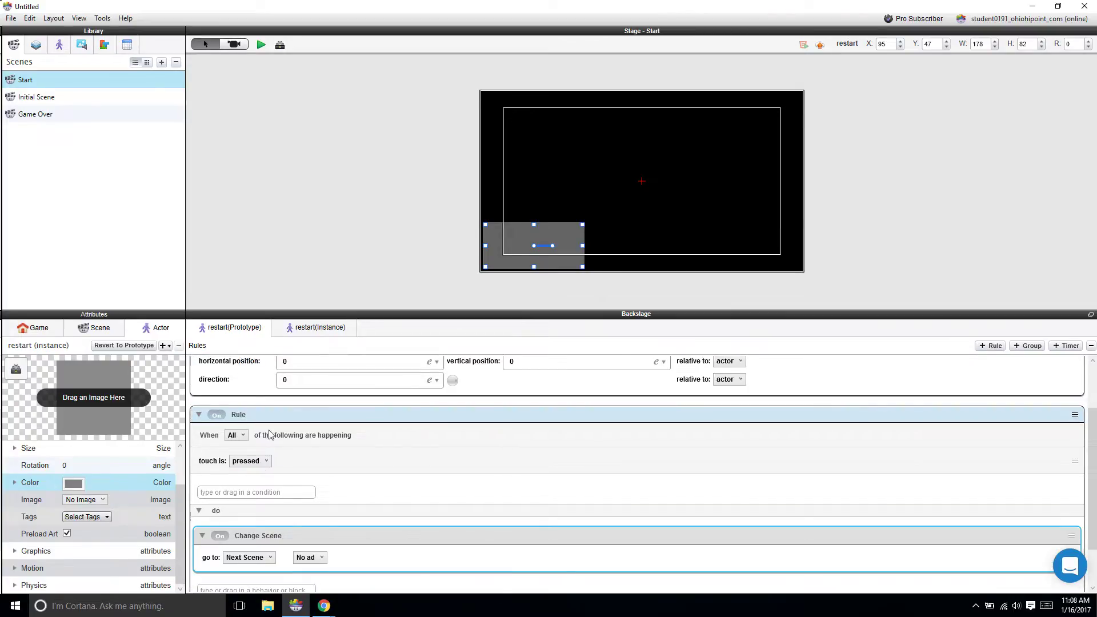
pyautogui.doubleClick(241, 416)
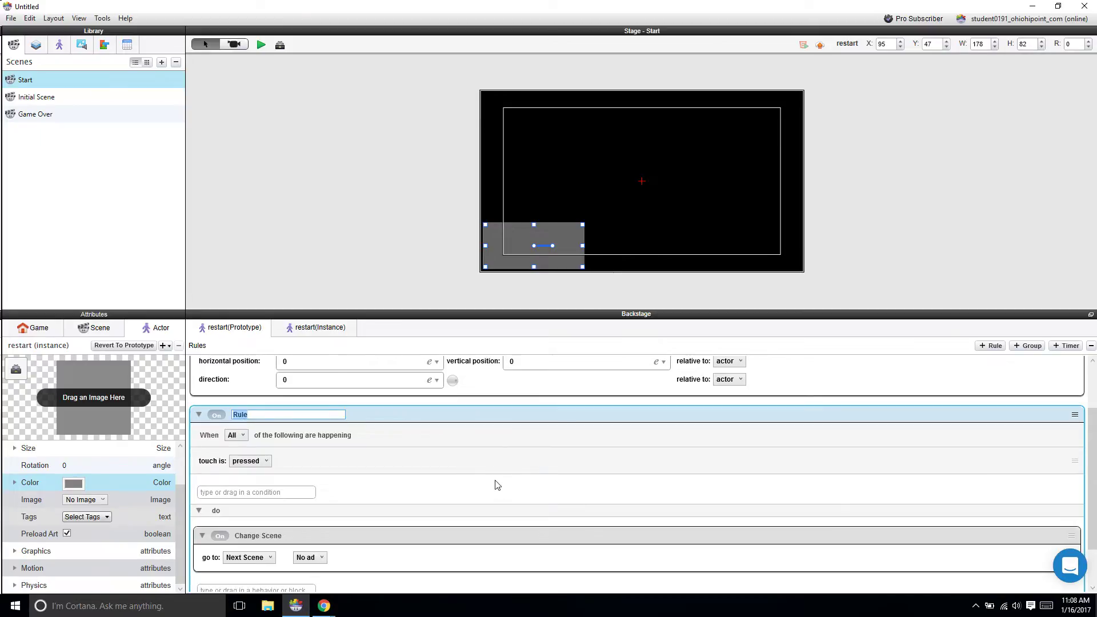
pyautogui.press('End')
pyautogui.press('BackSpace')
pyautogui.press('BackSpace')
pyautogui.press('BackSpace')
pyautogui.press('BackSpace')
pyautogui.write('changes scenes')
pyautogui.scroll(2, 488, 400)
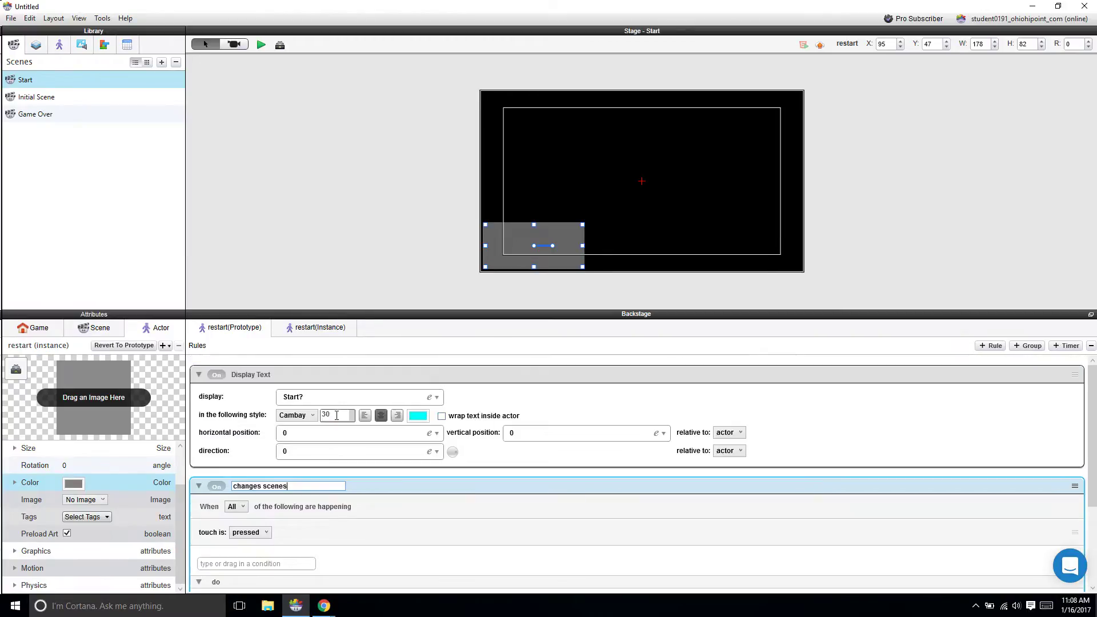
pyautogui.click(260, 375)
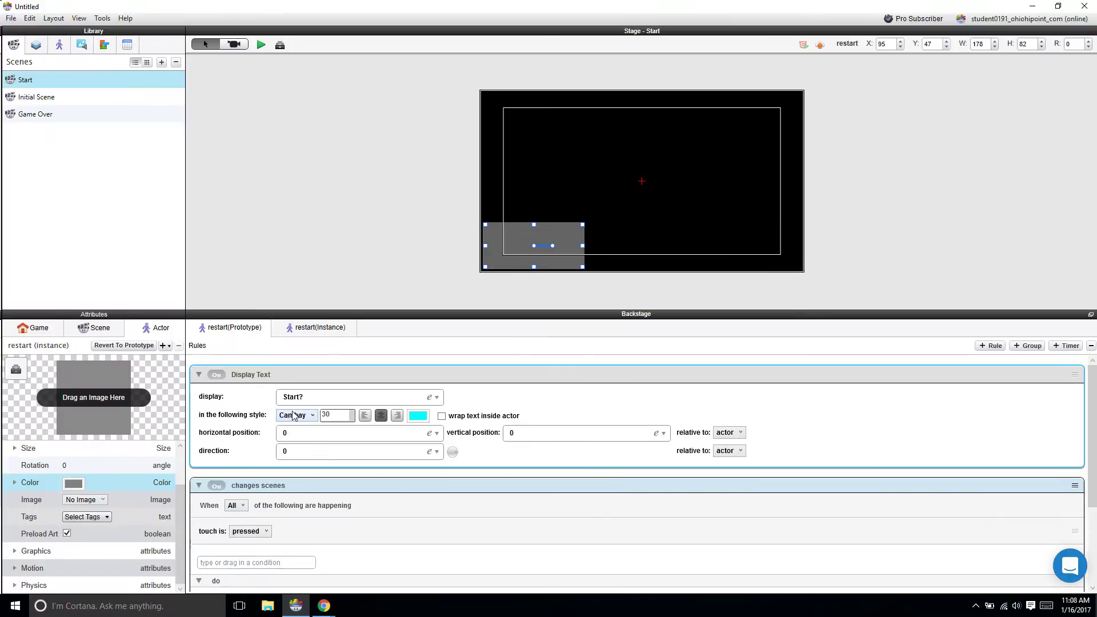
pyautogui.click(261, 45)
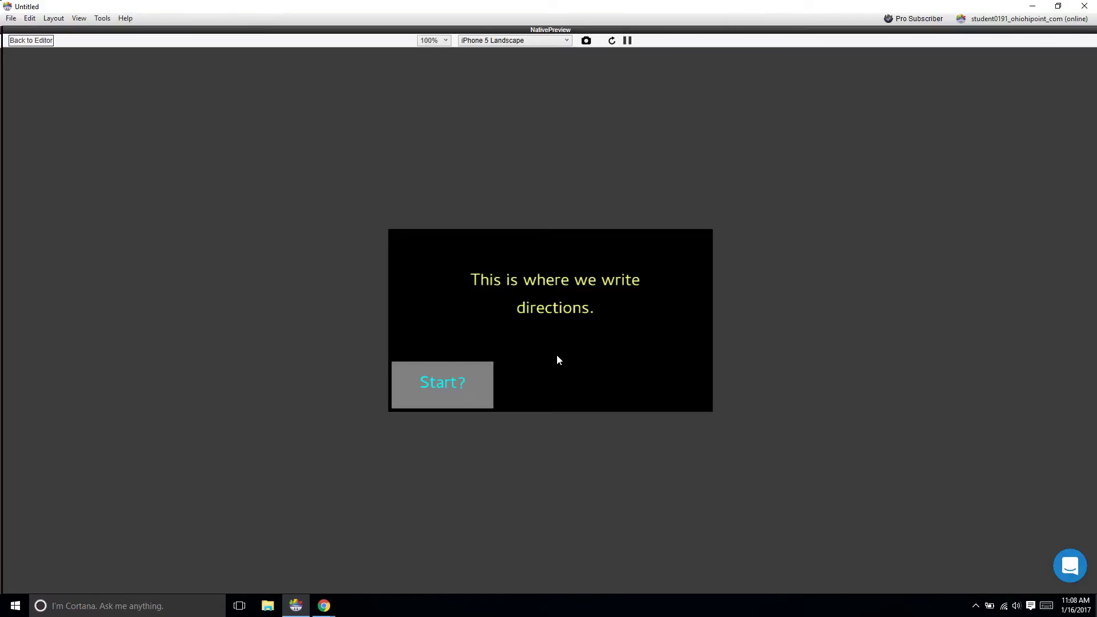